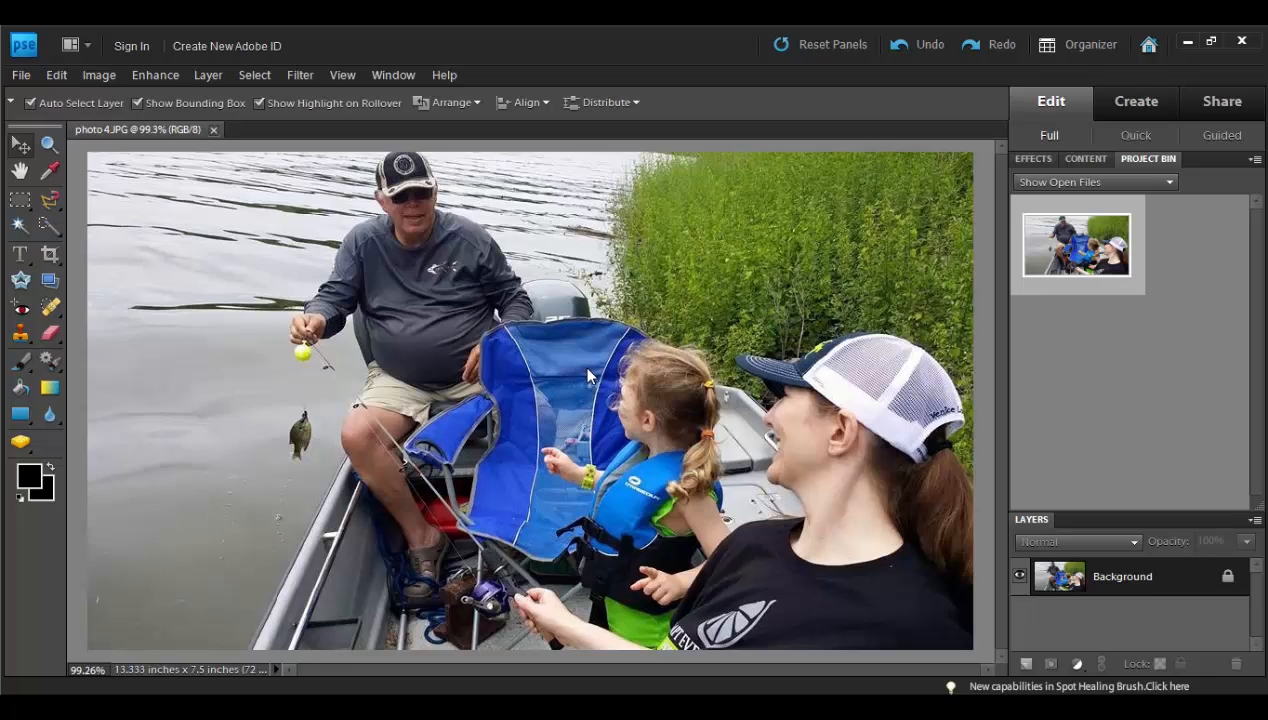
# Step: Open the Image Size settings for the photo and shift the dialog aside
pyautogui.click(106, 75)
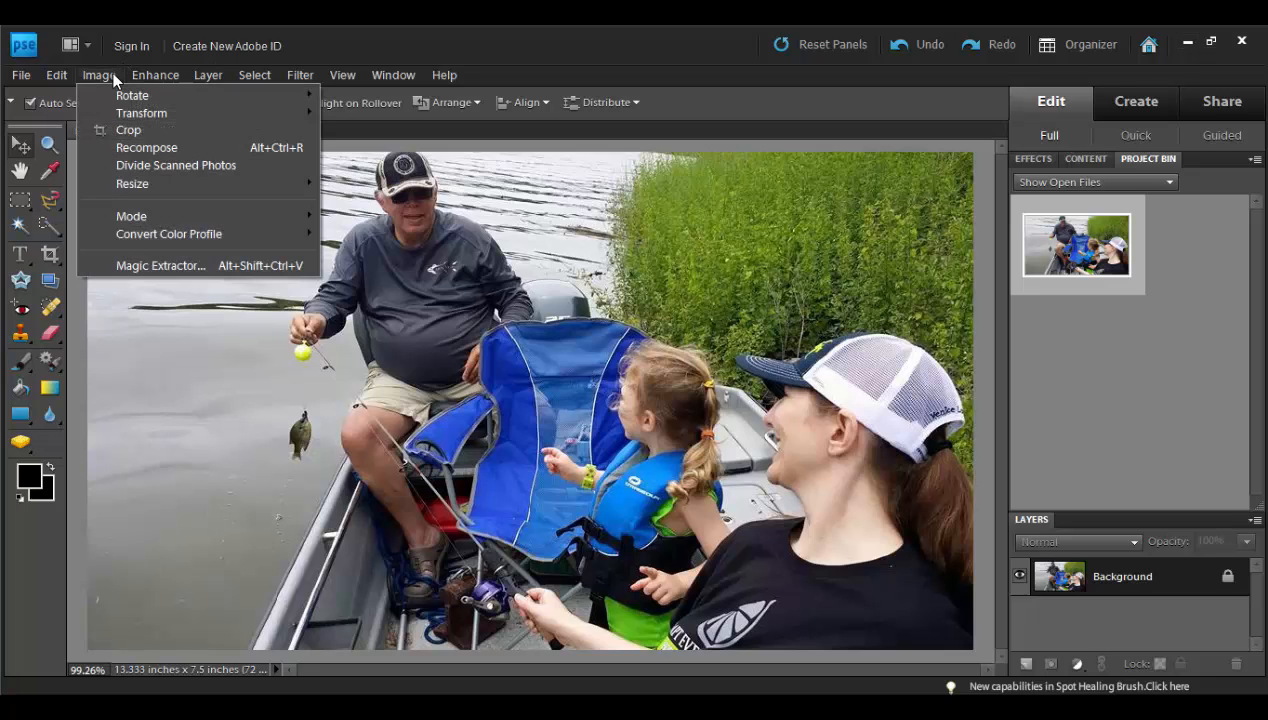
pyautogui.moveTo(162, 185)
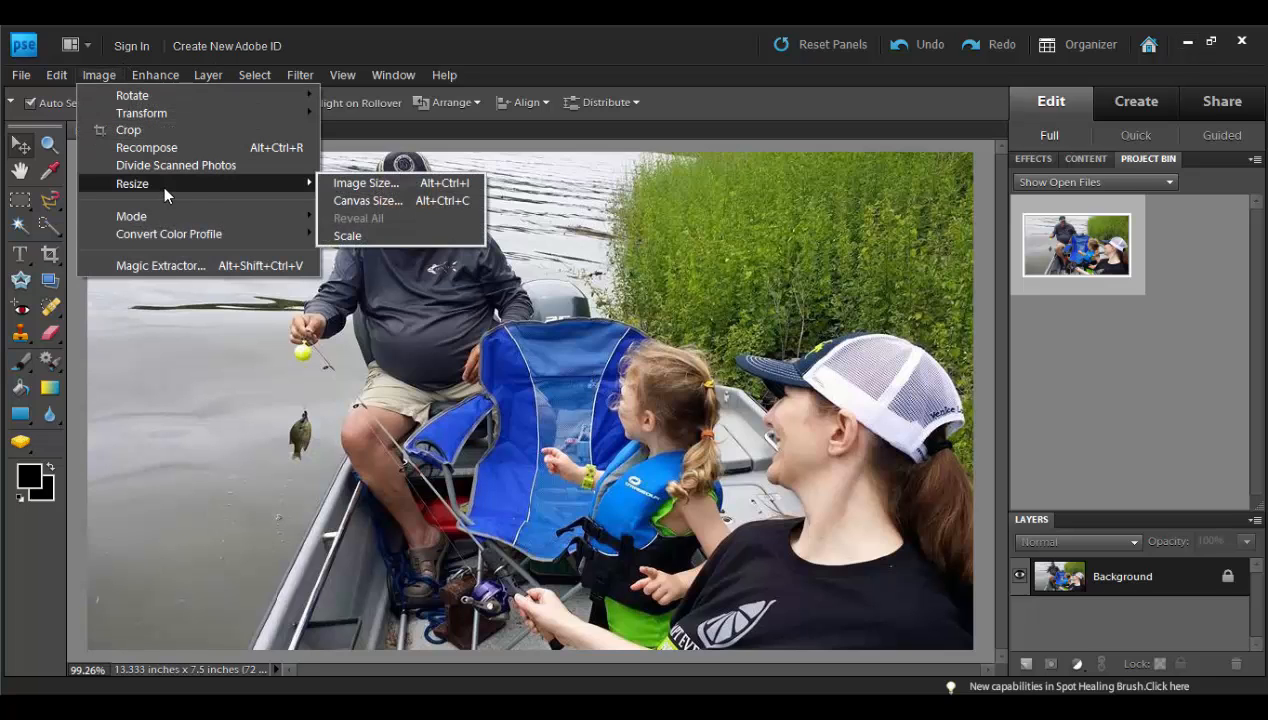
pyautogui.click(416, 193)
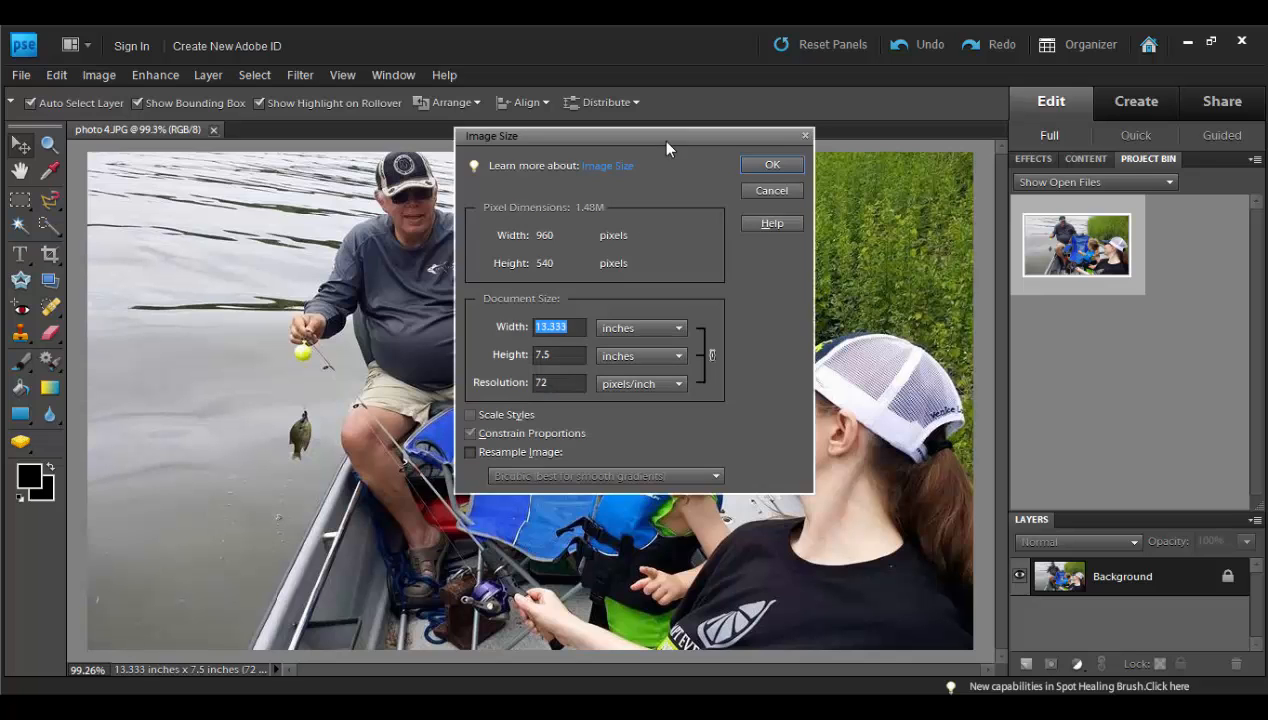
pyautogui.moveTo(660, 140); pyautogui.dragTo(726, 127)
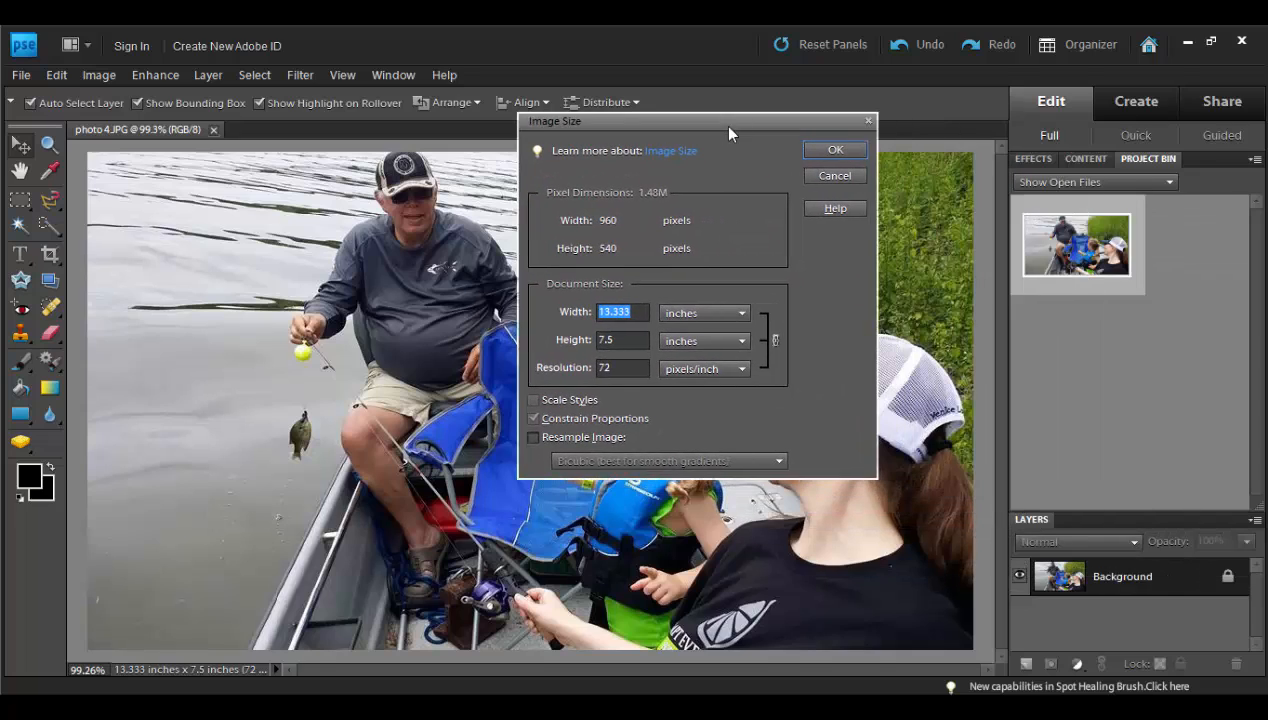
# Step: Try document resolutions of 220 and 300 pixels/inch without resampling the image
pyautogui.click(606, 367)
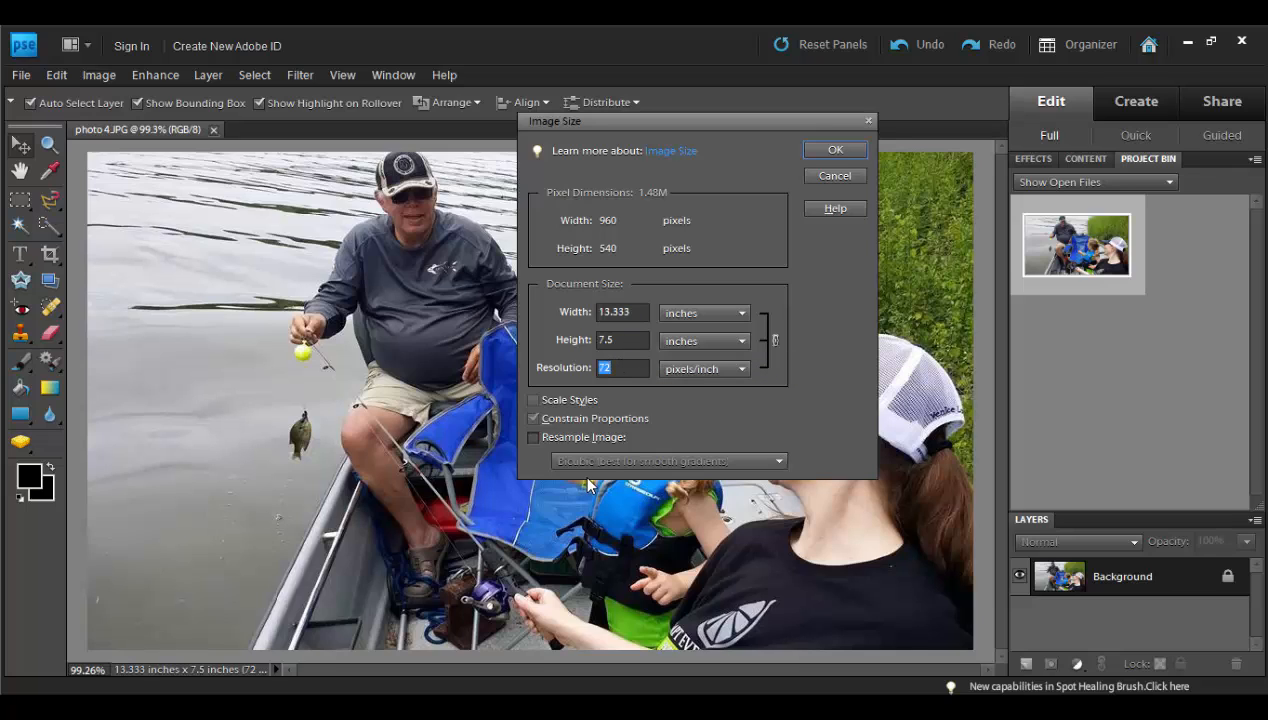
pyautogui.write('220')
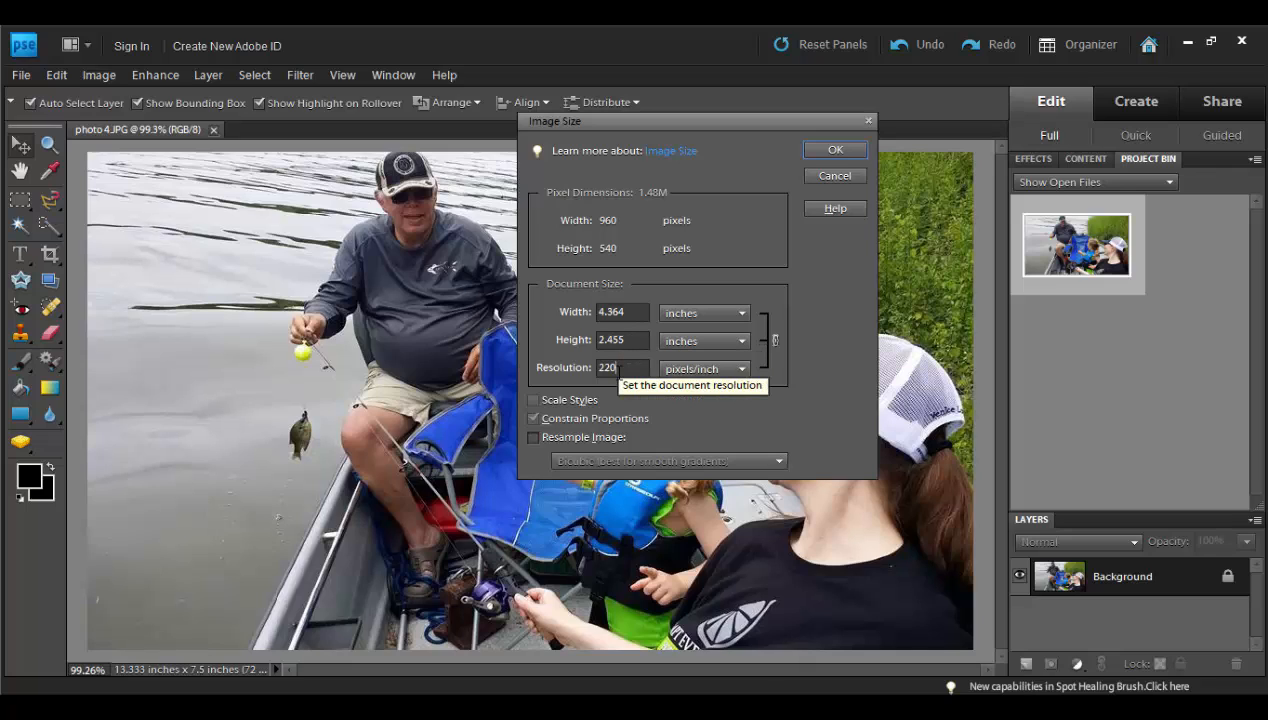
pyautogui.moveTo(618, 369); pyautogui.dragTo(584, 371)
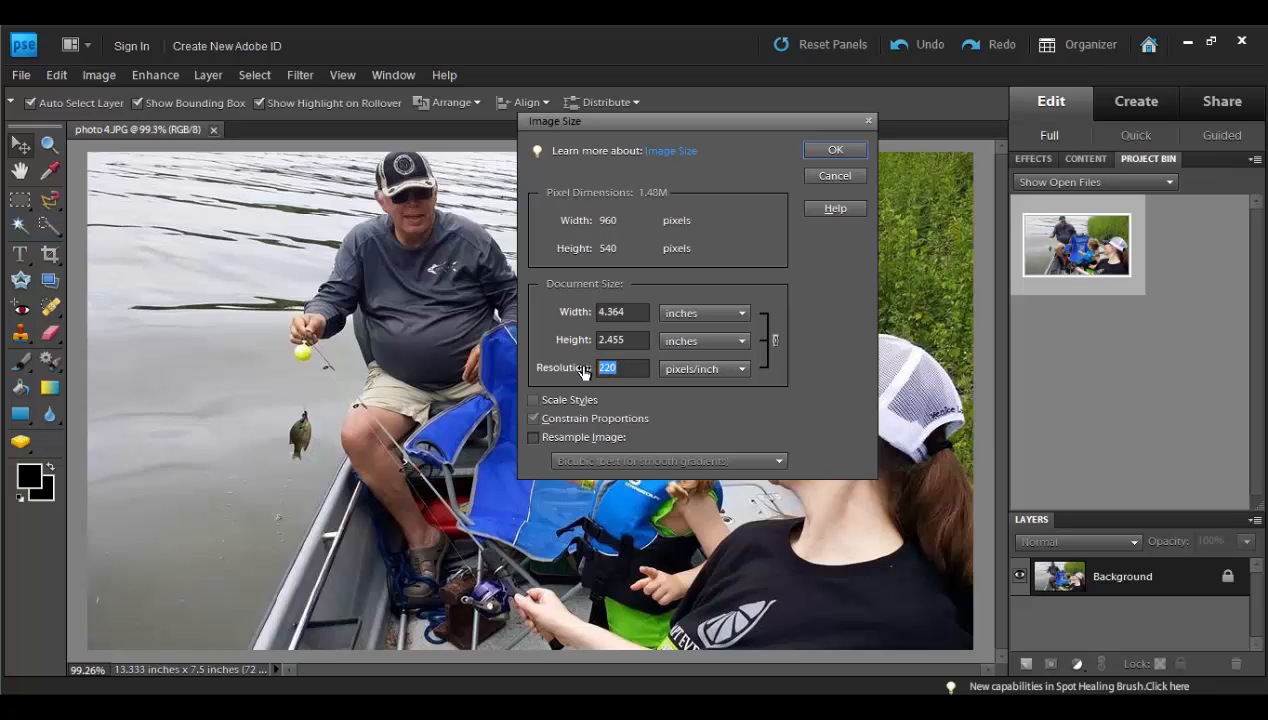
pyautogui.write('300')
# Step: Set the document width to 7 inches and apply the new image size
pyautogui.moveTo(618, 314); pyautogui.dragTo(598, 314)
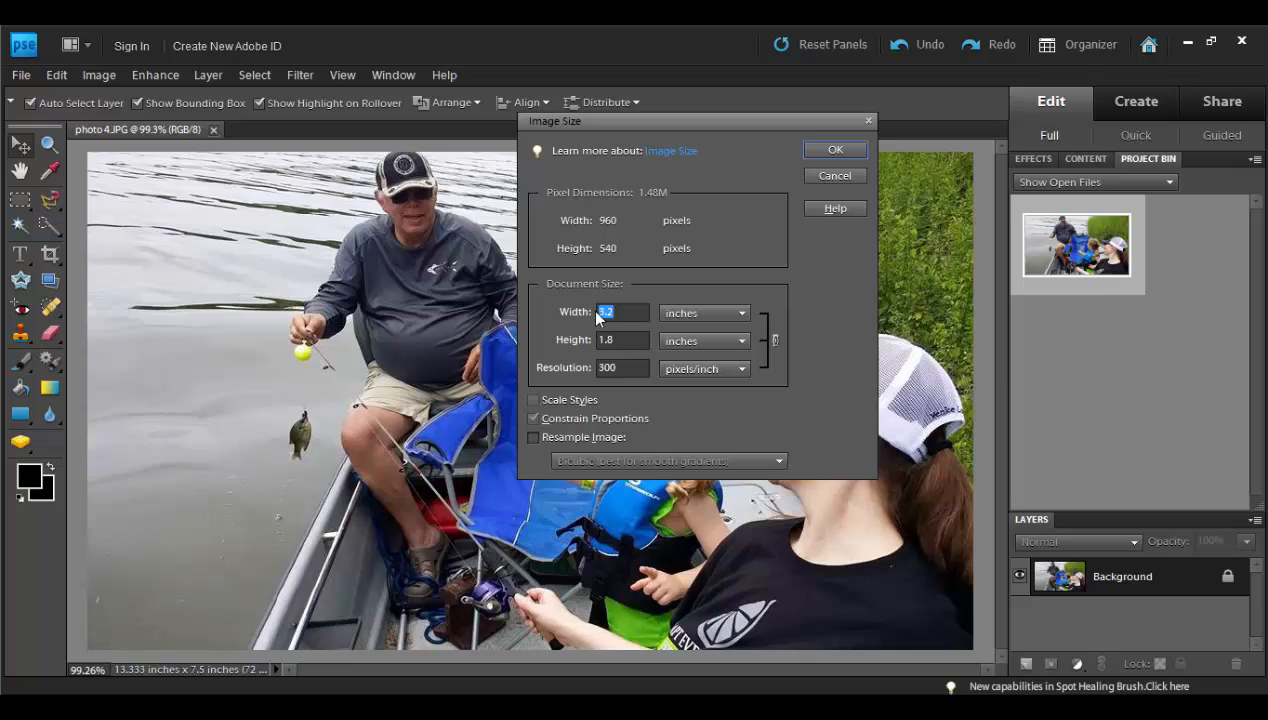
pyautogui.write('7')
pyautogui.click(835, 150)
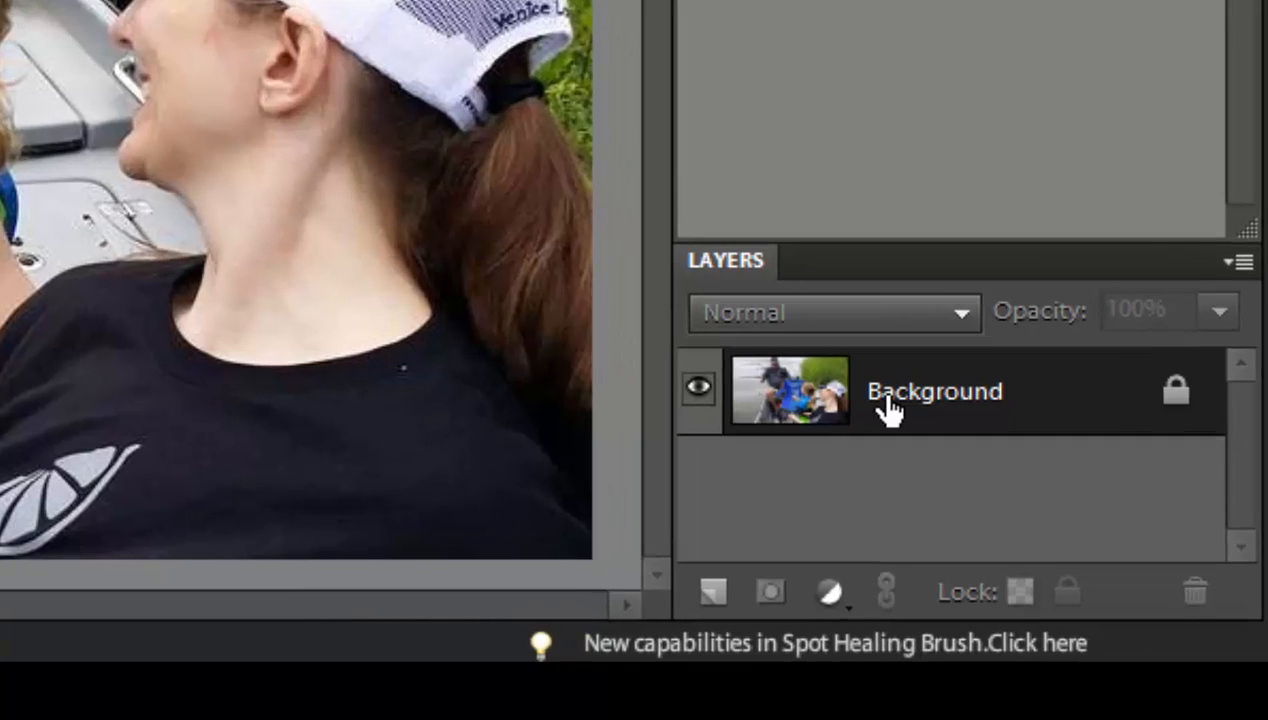
# Step: Duplicate the Background layer, keeping the suggested layer name
pyautogui.rightClick(922, 435)
pyautogui.click(1011, 245)
pyautogui.press('Return')
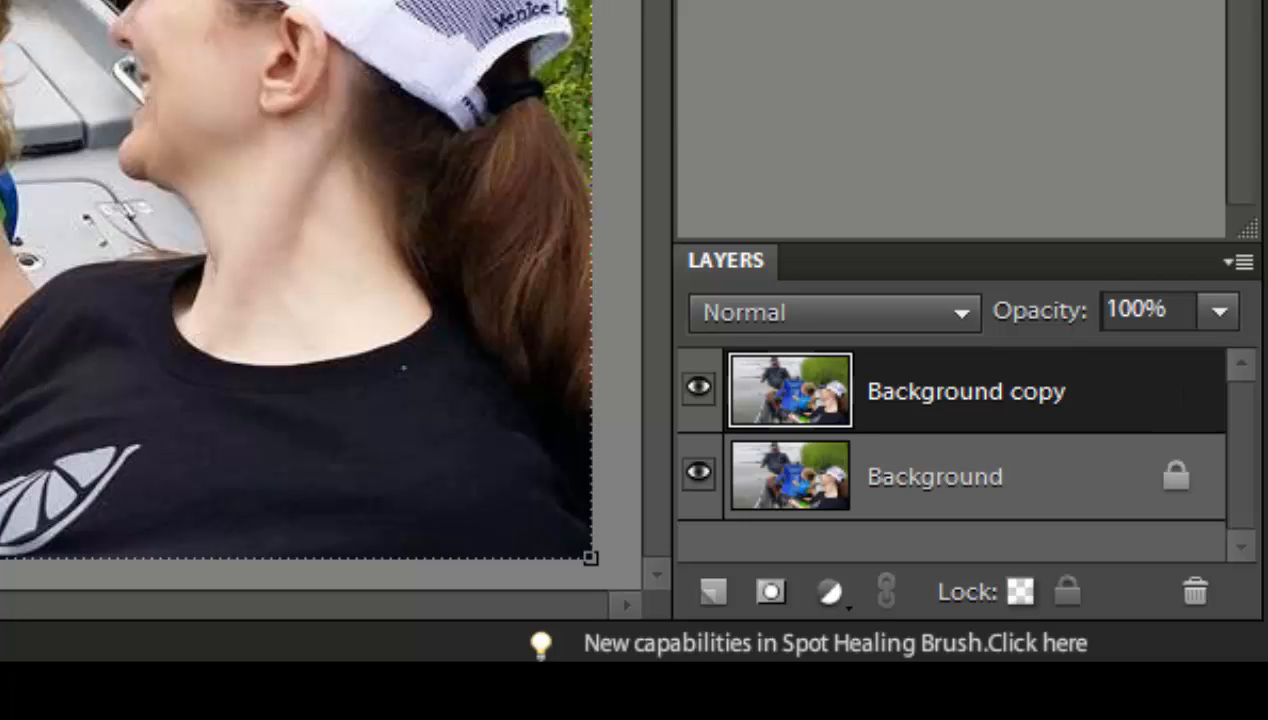
# Step: Reduce the Background copy layer's opacity to 50% and hide the original Background layer
pyautogui.click(1218, 318)
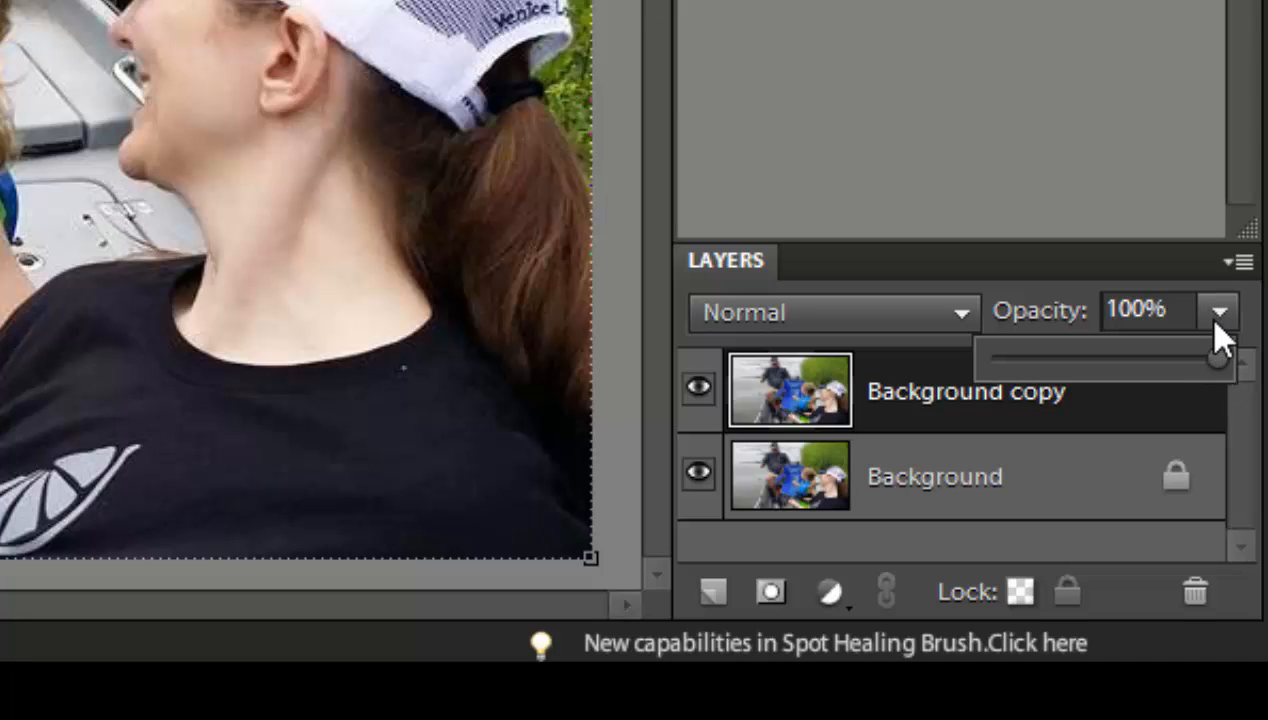
pyautogui.moveTo(1214, 366); pyautogui.dragTo(1112, 372)
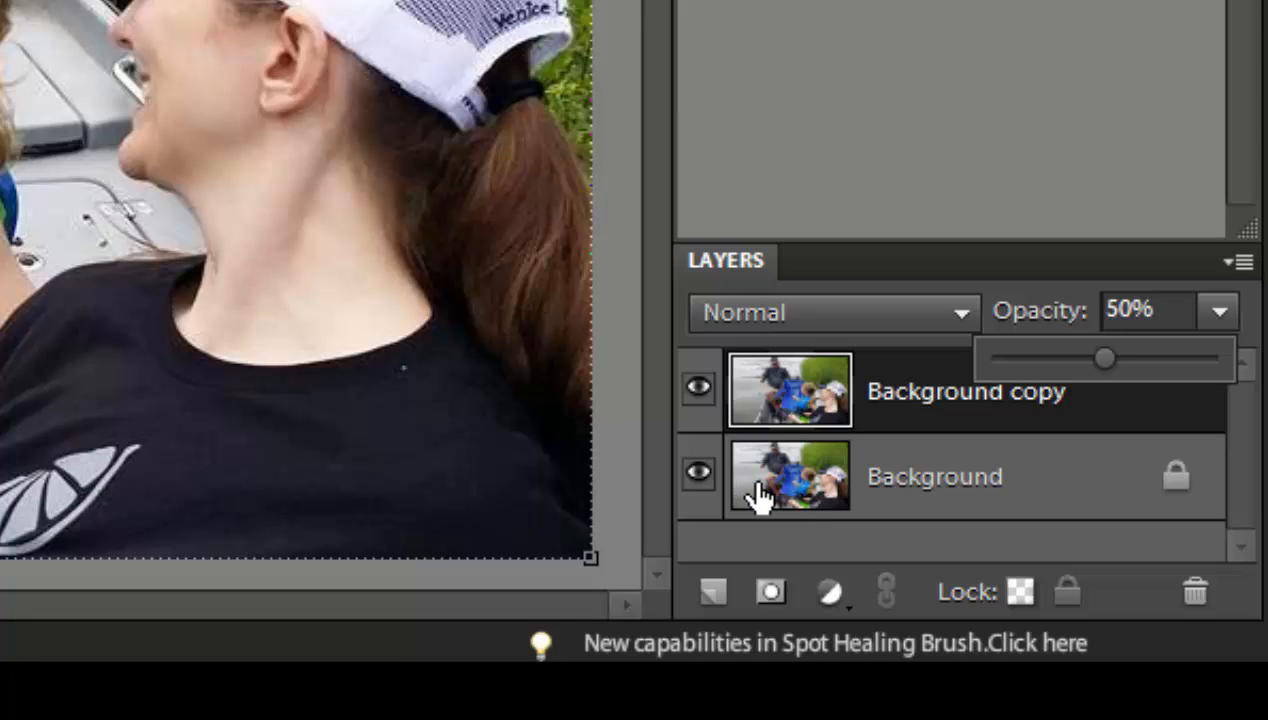
pyautogui.click(697, 490)
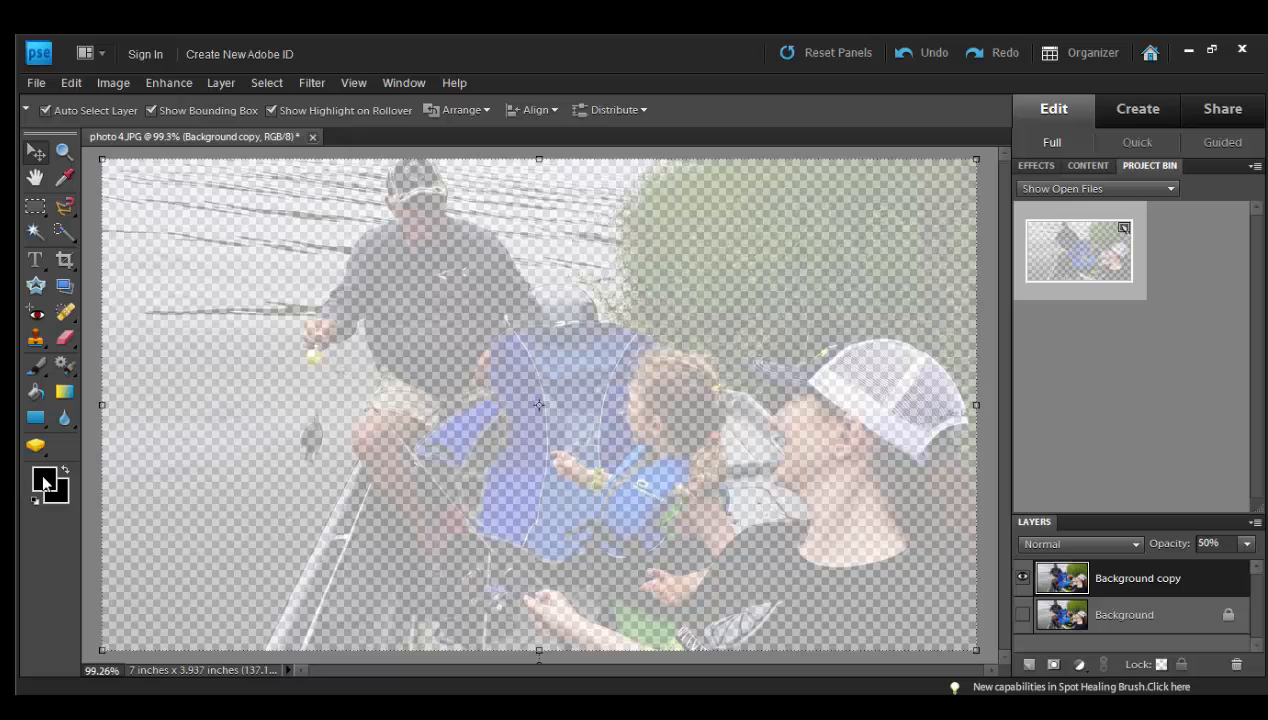
# Step: Set the foreground color to white
pyautogui.click(44, 481)
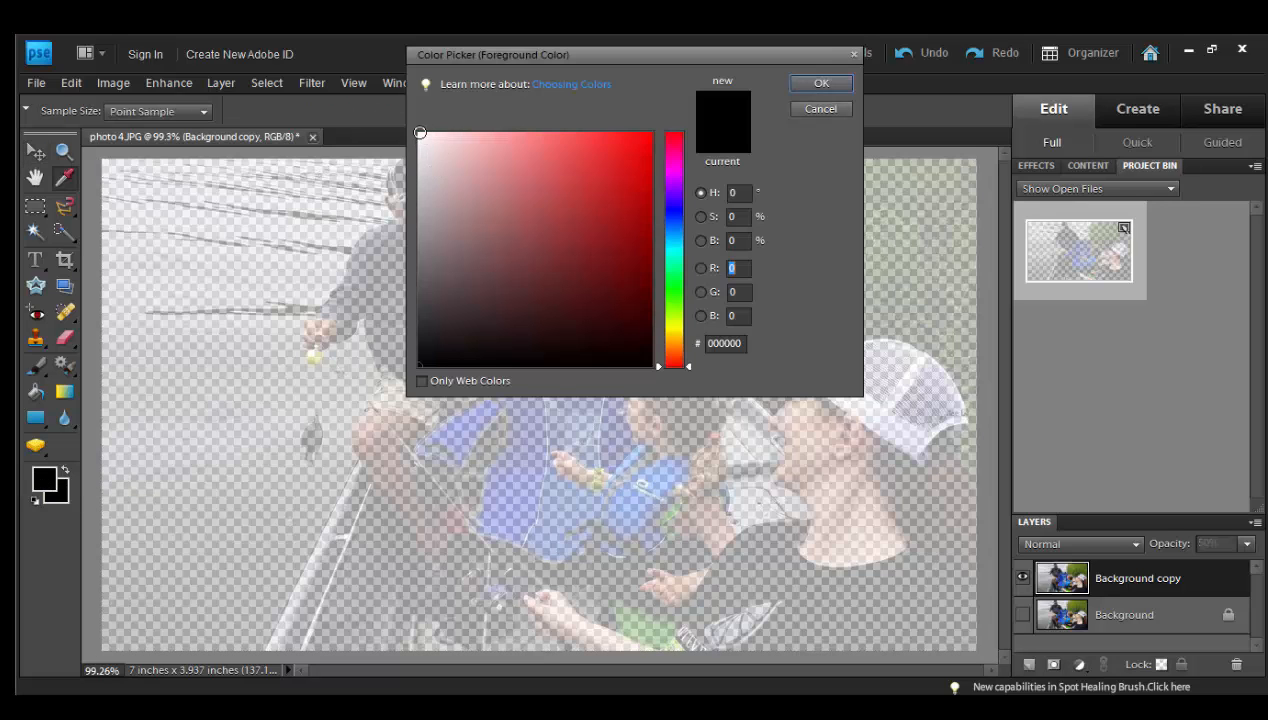
pyautogui.click(420, 132)
pyautogui.click(824, 86)
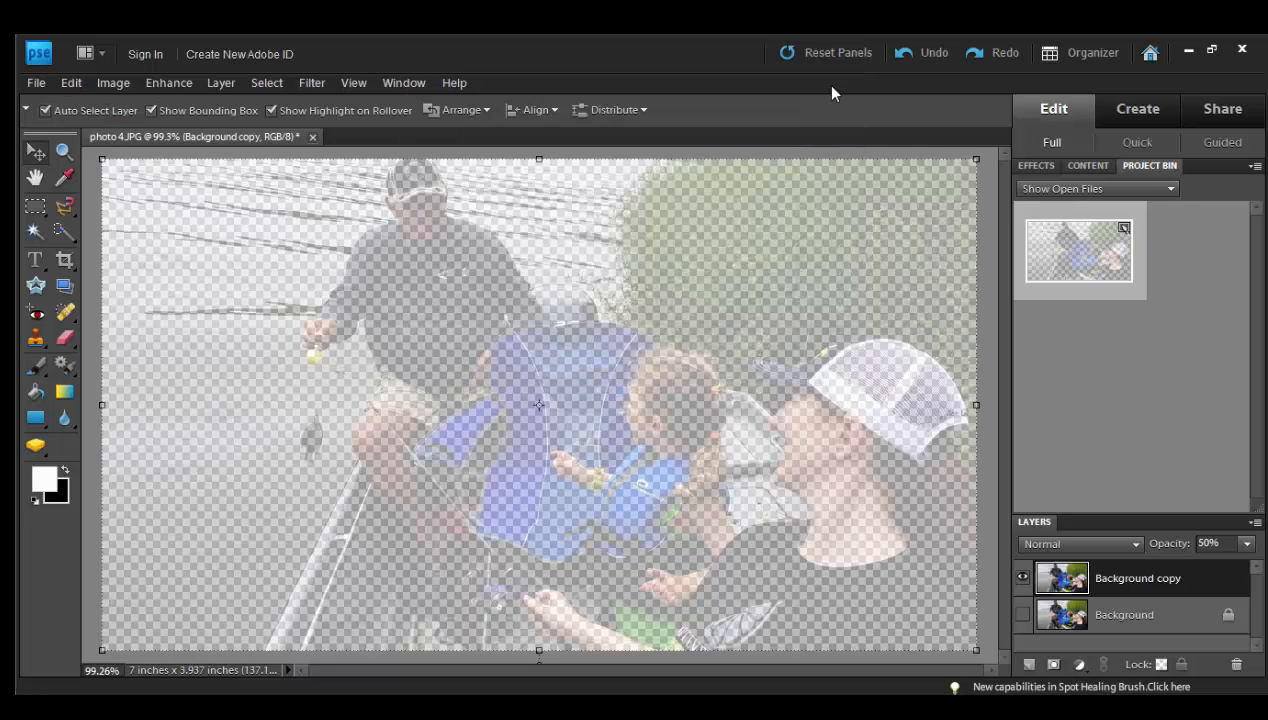
# Step: Draw a white rectangle covering the whole photo and move its layer directly beneath the Background copy layer
pyautogui.click(36, 419)
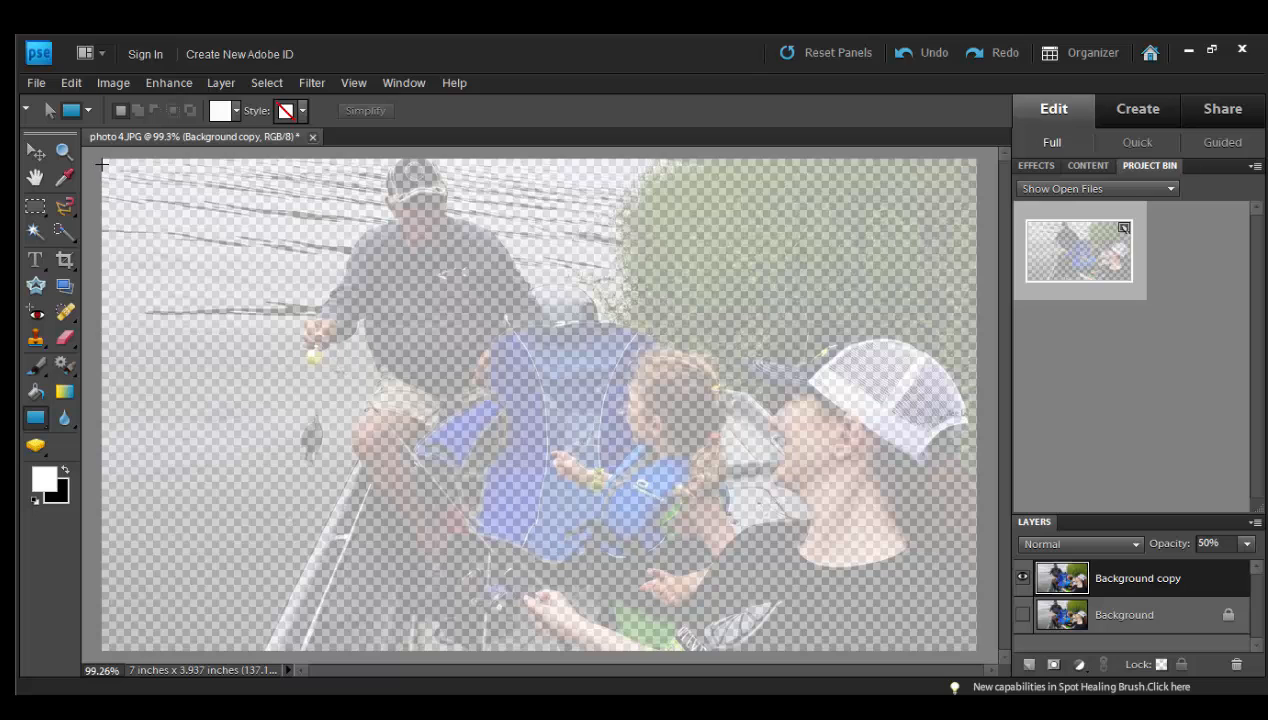
pyautogui.moveTo(100, 155); pyautogui.dragTo(976, 654)
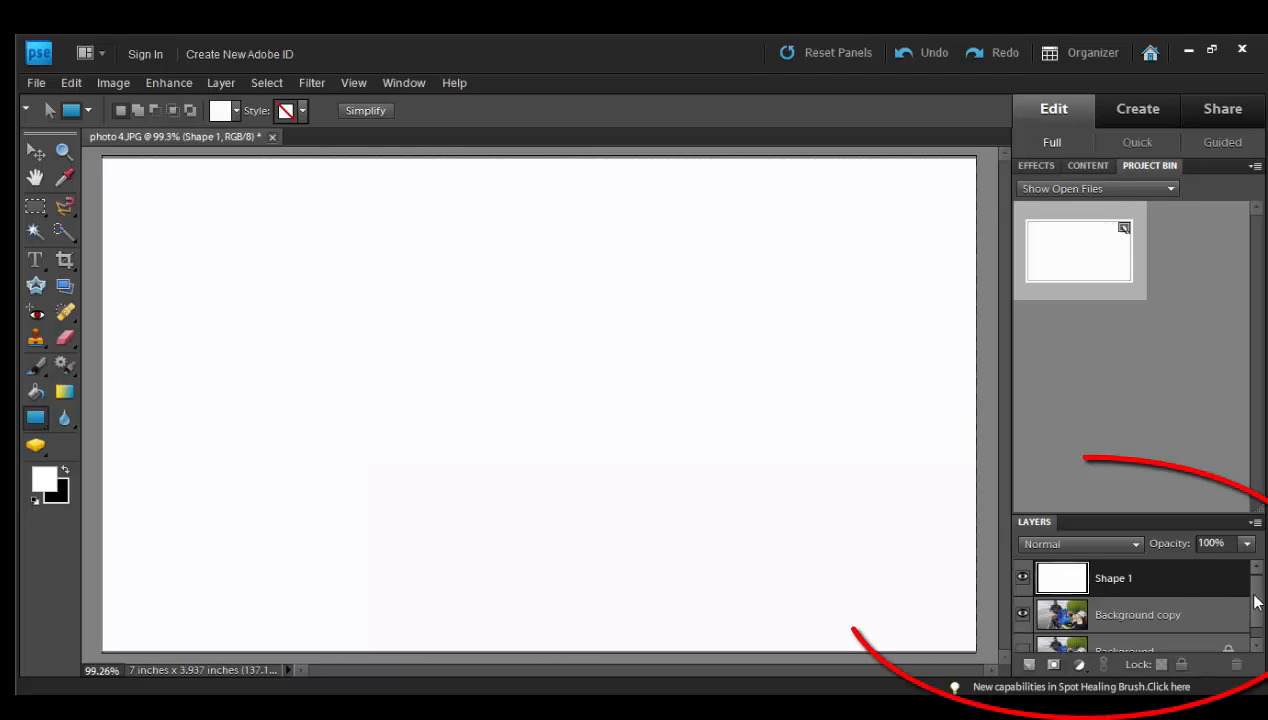
pyautogui.moveTo(1256, 597); pyautogui.dragTo(1257, 611)
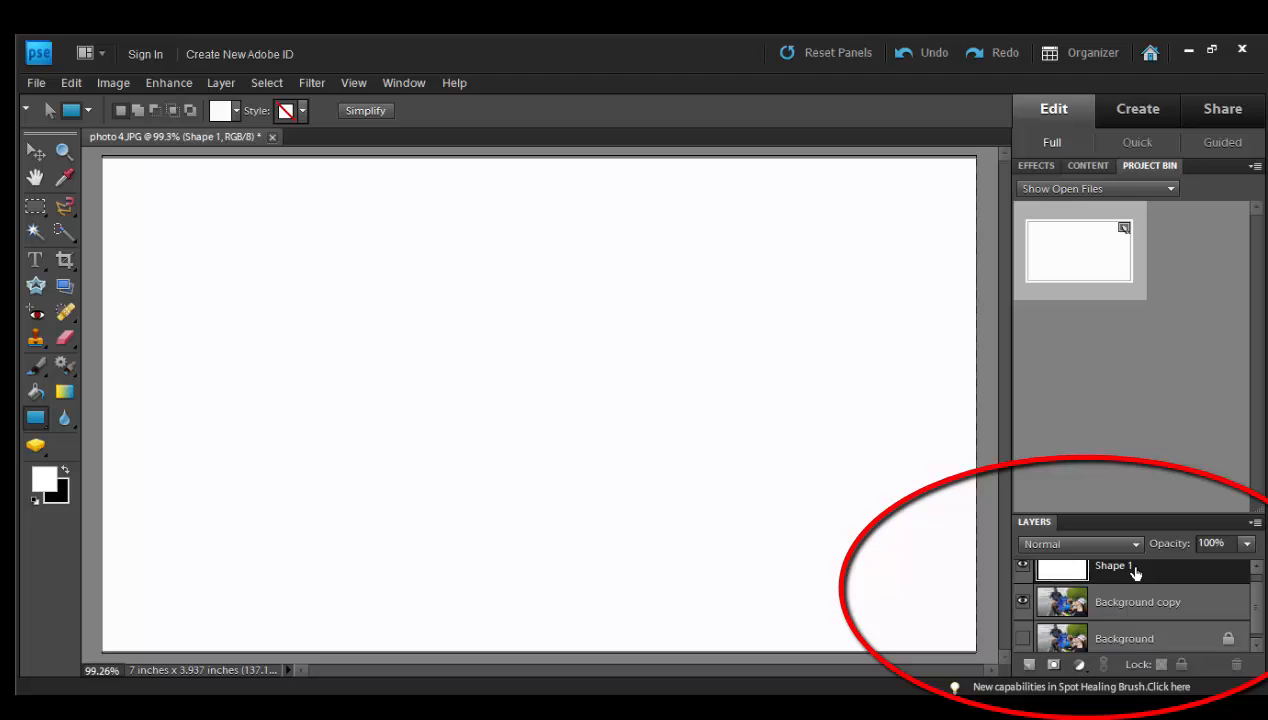
pyautogui.moveTo(1132, 568)
pyautogui.mouseDown()
pyautogui.moveTo(1143, 627)
pyautogui.moveTo(1100, 566)
pyautogui.moveTo(1131, 626)
pyautogui.moveTo(1118, 622)
pyautogui.moveTo(1150, 571)
pyautogui.moveTo(1142, 538)
pyautogui.moveTo(1158, 586)
pyautogui.moveTo(1156, 566)
pyautogui.mouseUp()
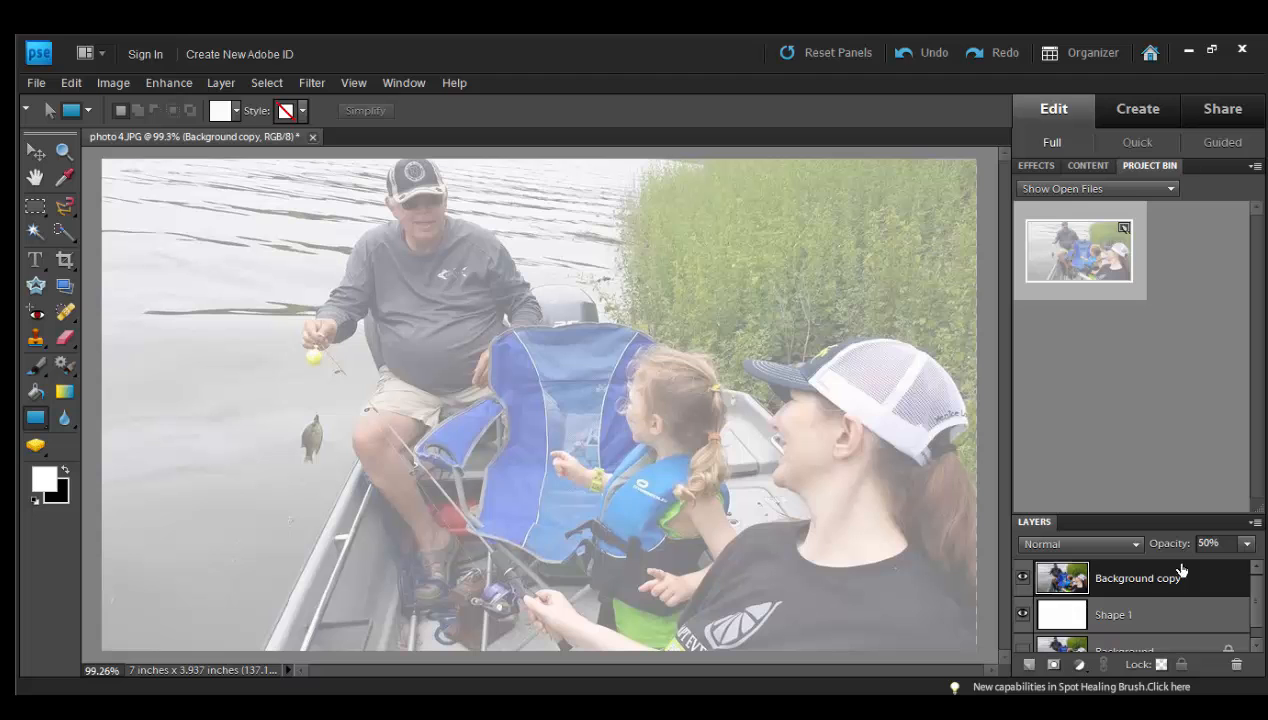
# Step: Adjust the Background copy layer's opacity to 51% so the photo looks faded over the white shape
pyautogui.click(1247, 543)
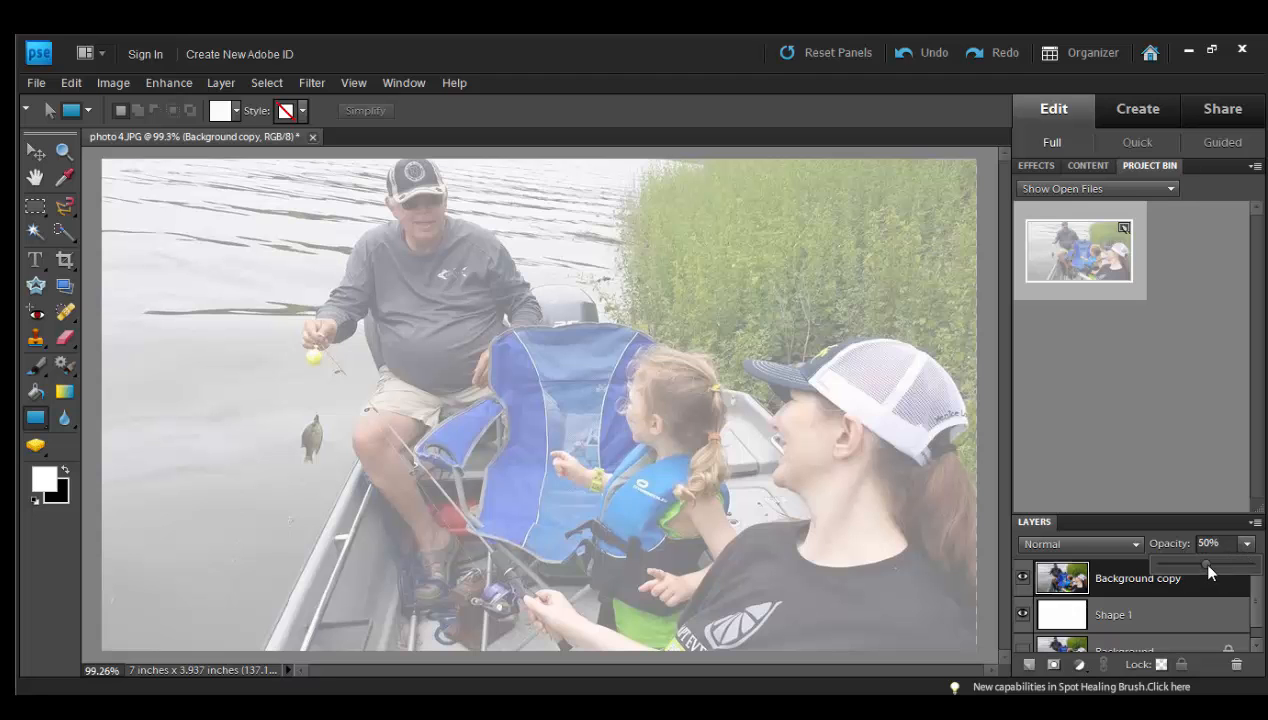
pyautogui.moveTo(1207, 573); pyautogui.dragTo(1204, 575)
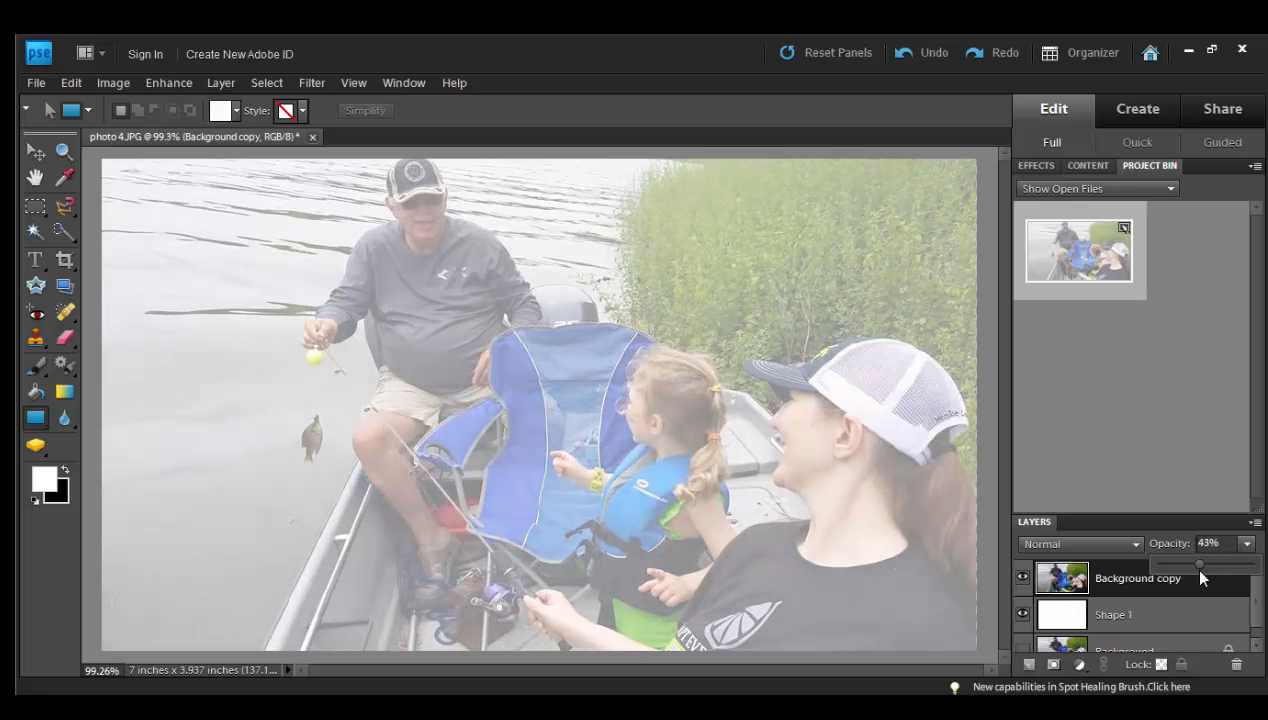
pyautogui.moveTo(1201, 573); pyautogui.dragTo(1206, 571)
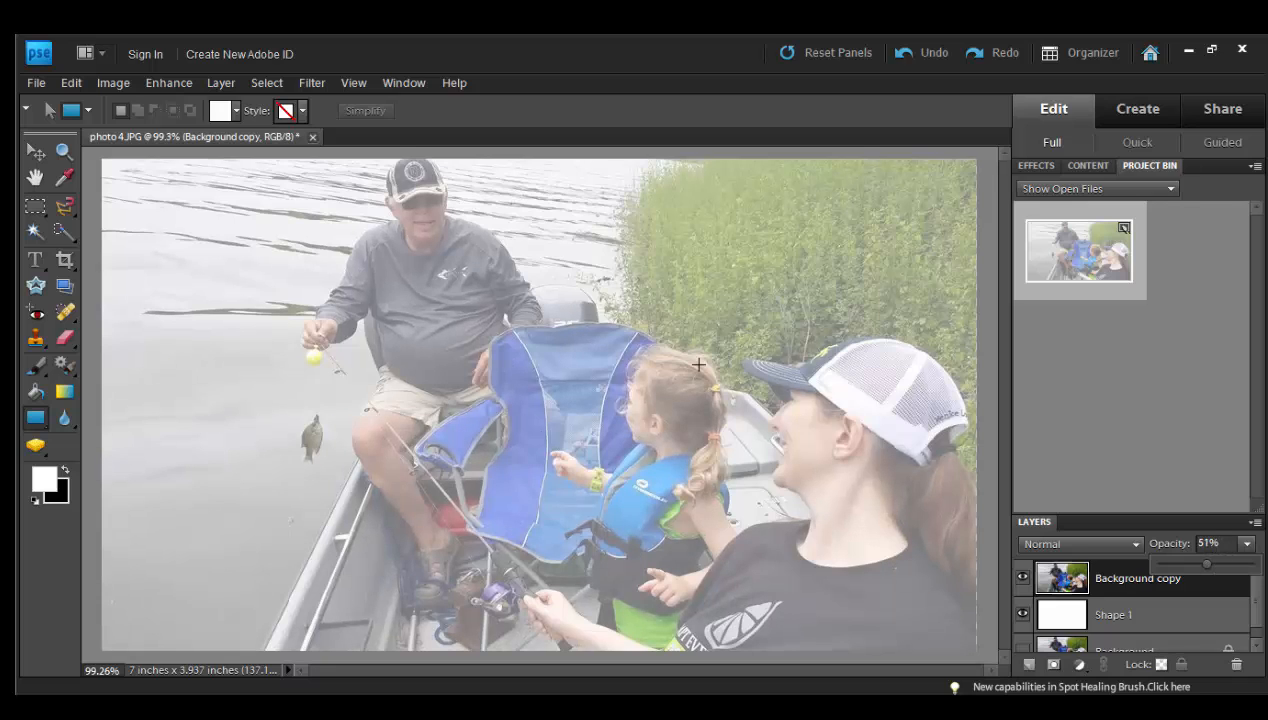
# Step: Start a black text caption over the grass with the person's first name followed by "took off a day from school late in the year"
pyautogui.click(38, 262)
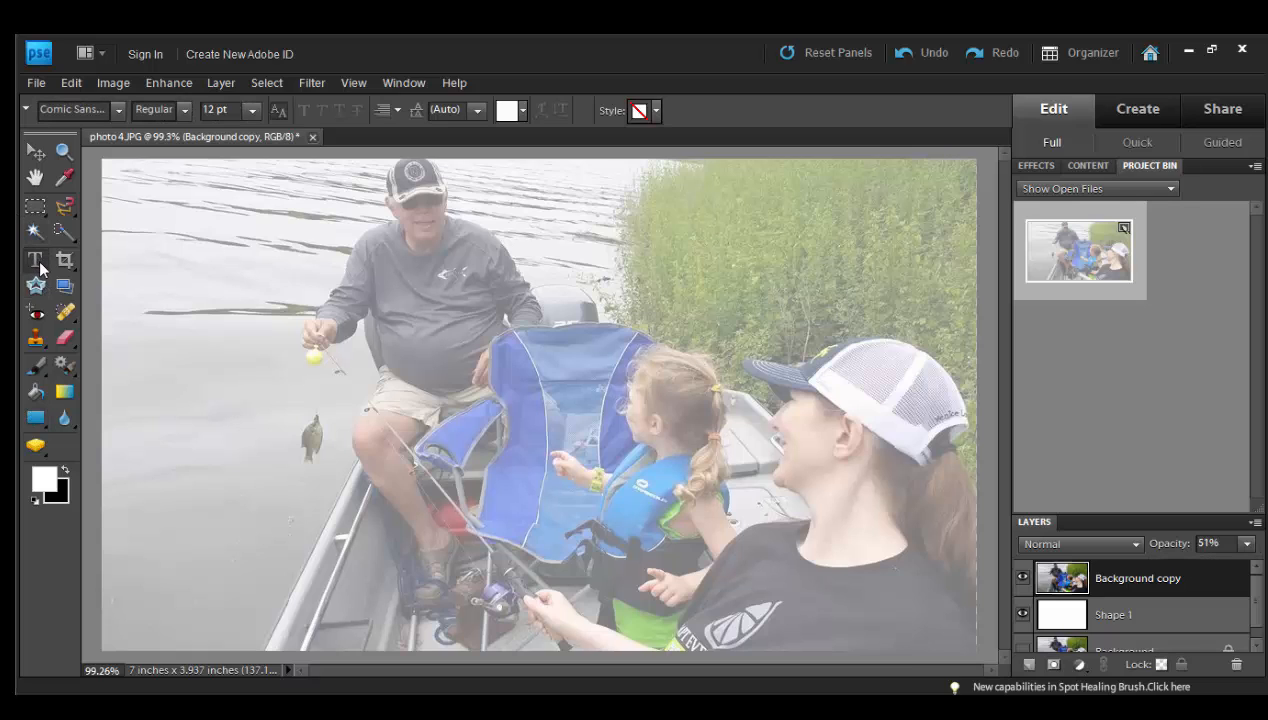
pyautogui.click(522, 112)
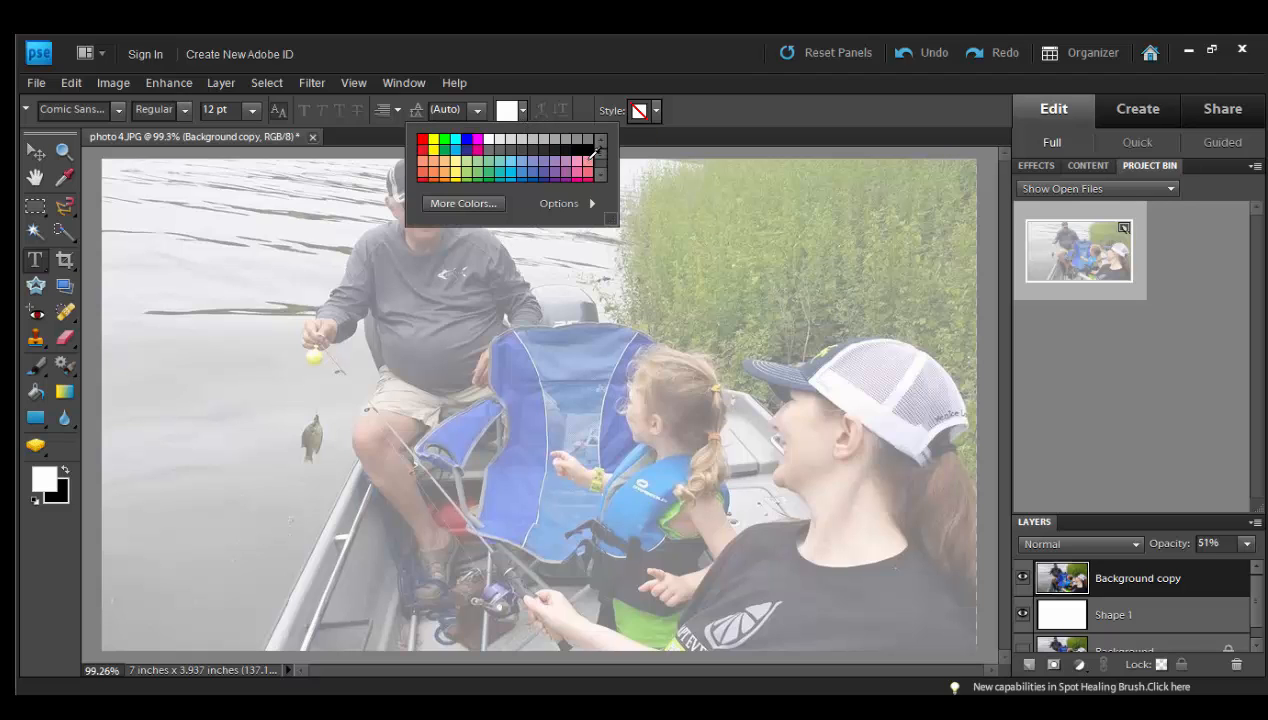
pyautogui.click(591, 149)
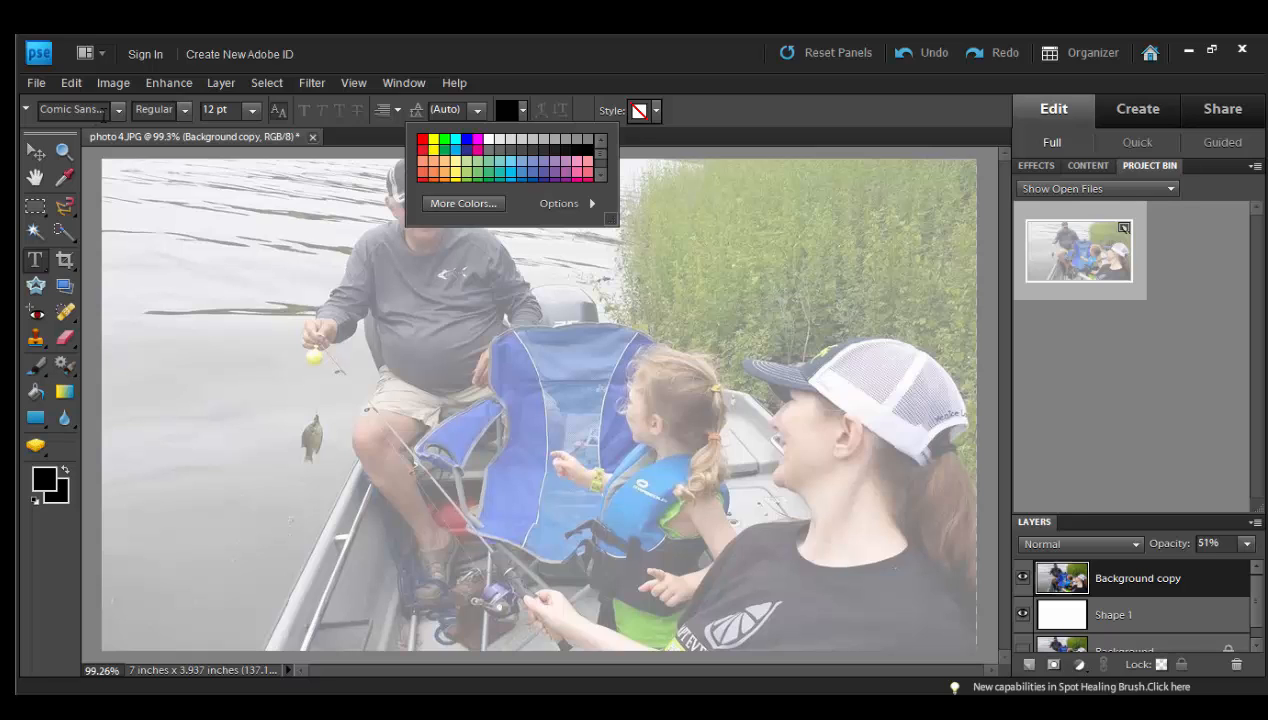
pyautogui.click(822, 218)
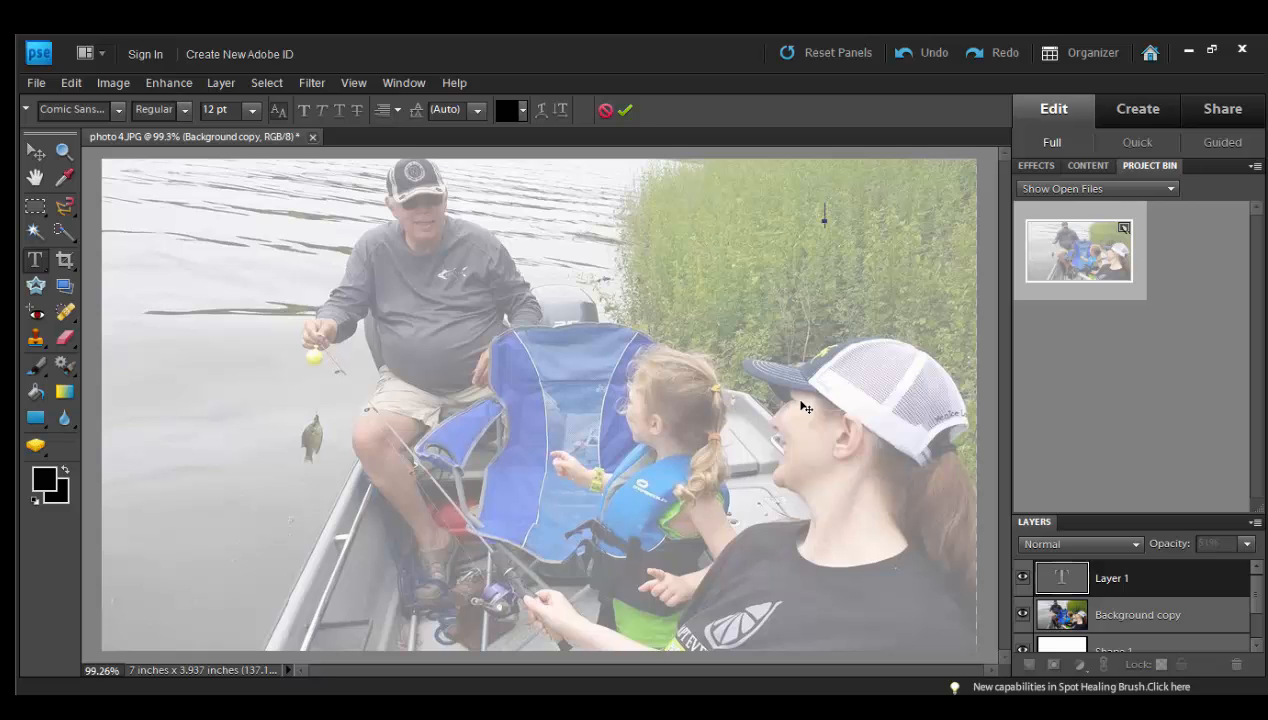
pyautogui.write('Jaime')
pyautogui.write(' took off a day from school late in the')
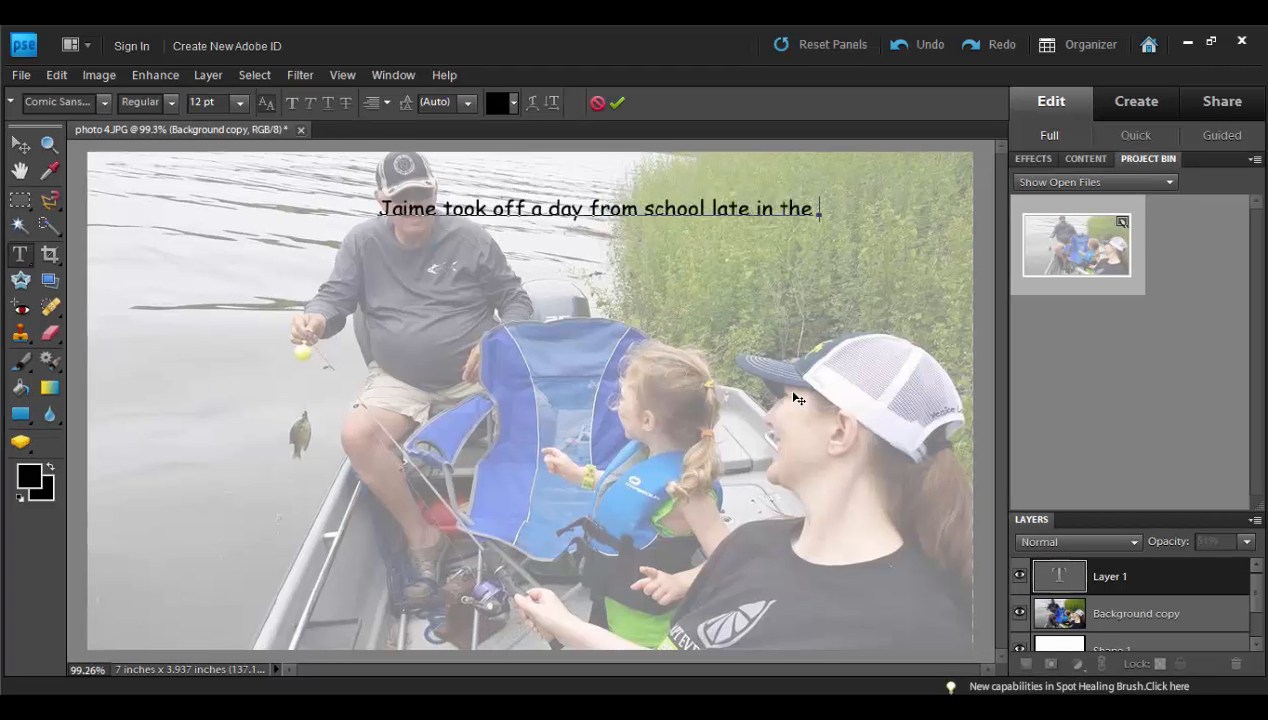
pyautogui.write(' year.')
pyautogui.press('Return')
# Step: Add the caption's second line, "to take her nephew for his first fishing trip. He enjoyed"
pyautogui.write('to take her nephew for his fir')
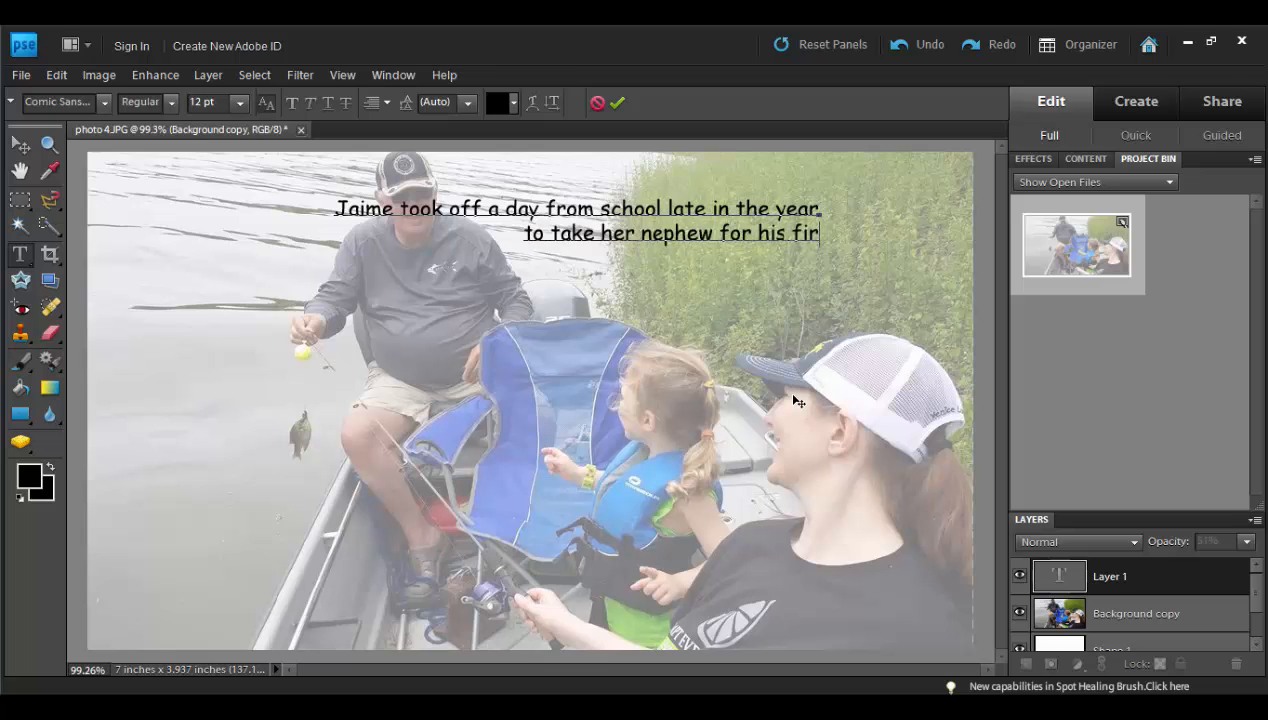
pyautogui.write('st fishing trip.  He enjoyed')
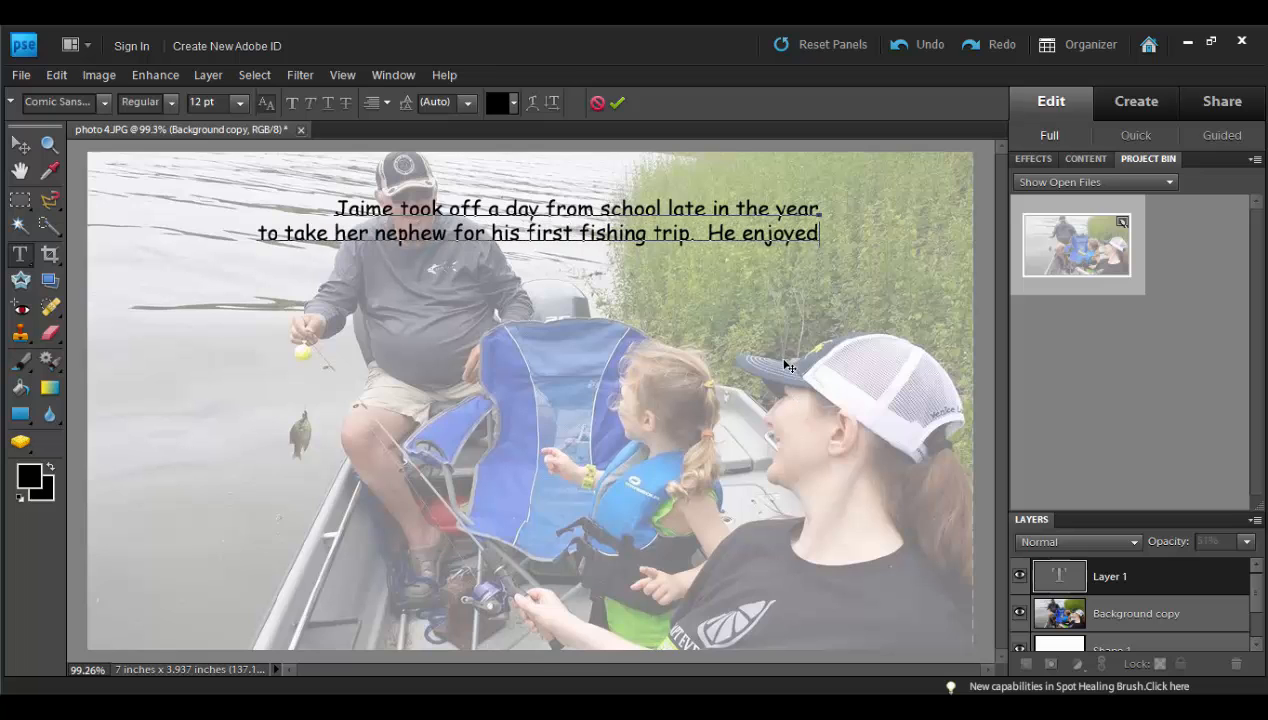
pyautogui.press('Return')
# Step: Finish the caption with the lines "being 'captain' of the ship but didn't like baiting hooks." and "They caught one fish!", and commit the text
pyautogui.write("being 'captain' of t")
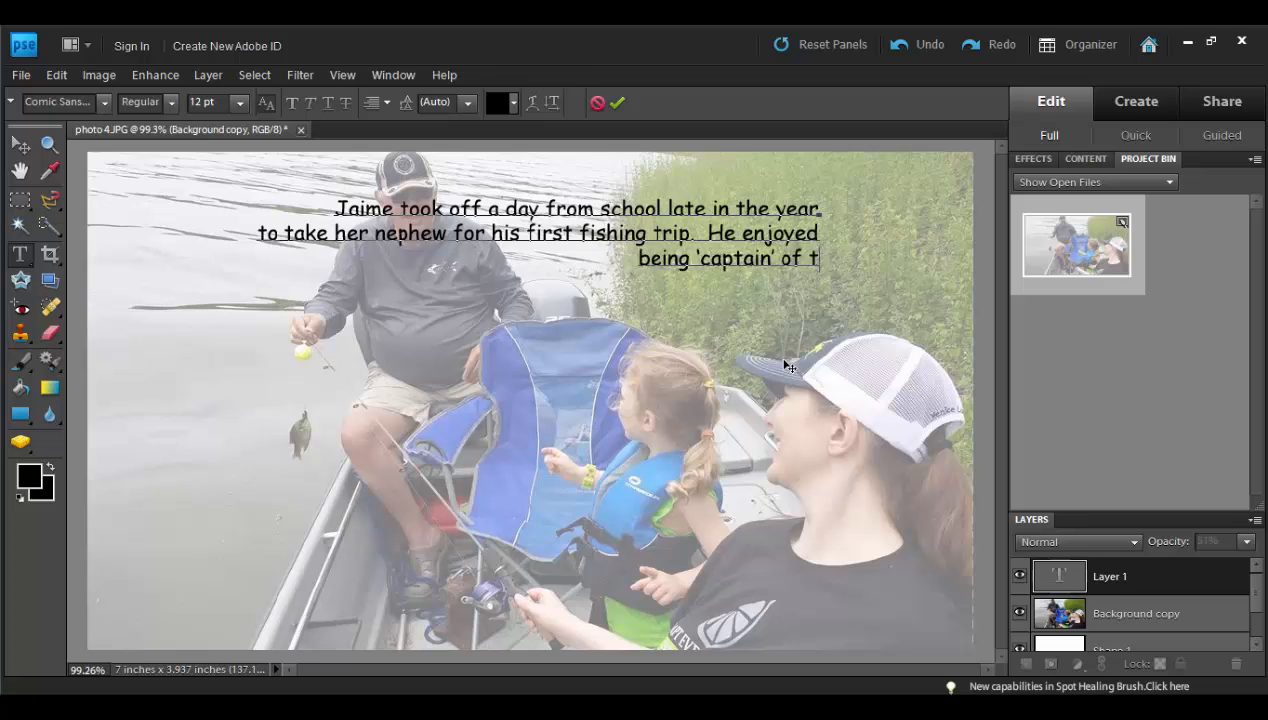
pyautogui.write("he ship but didn't like baiting hooks.")
pyautogui.press('Return')
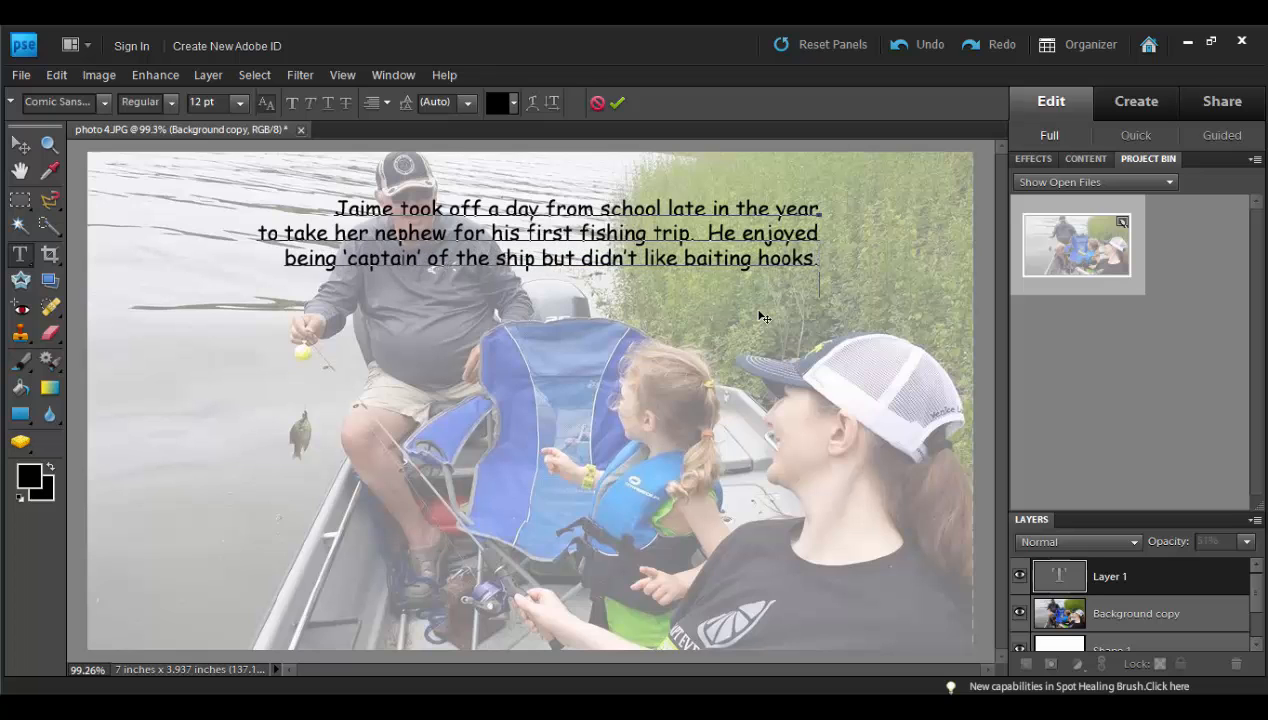
pyautogui.write('They caught one fish!')
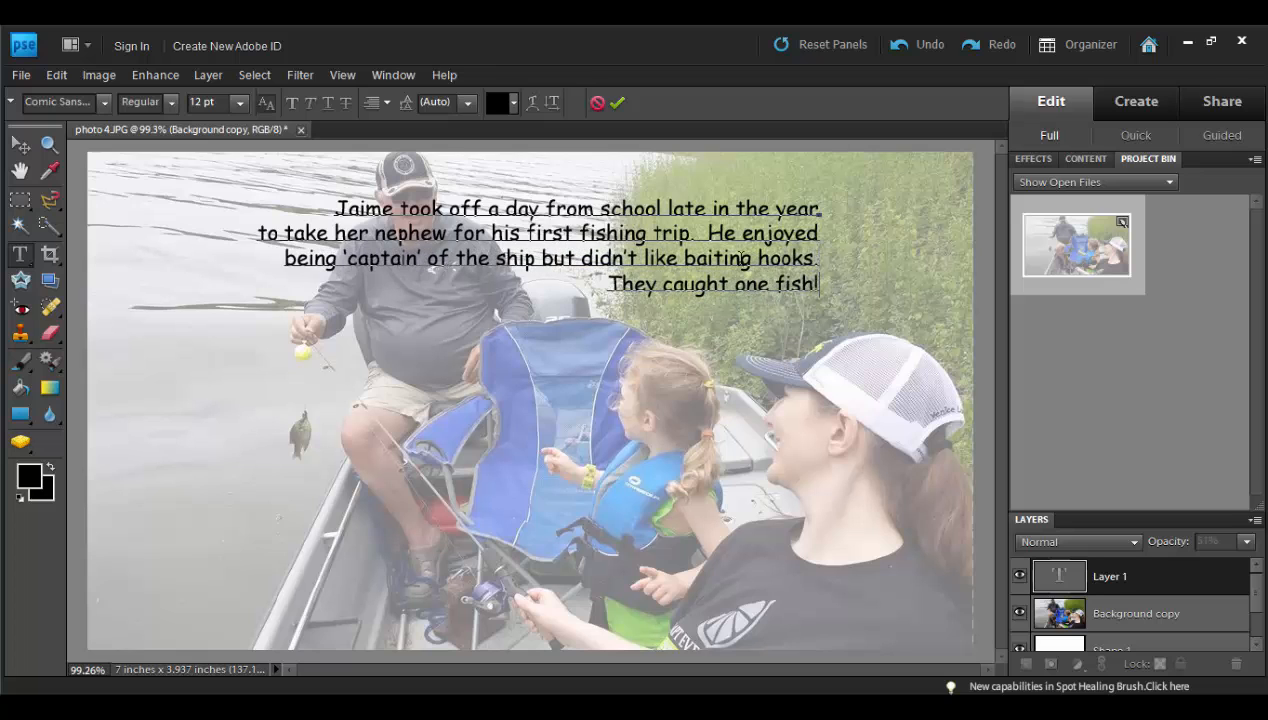
pyautogui.click(617, 103)
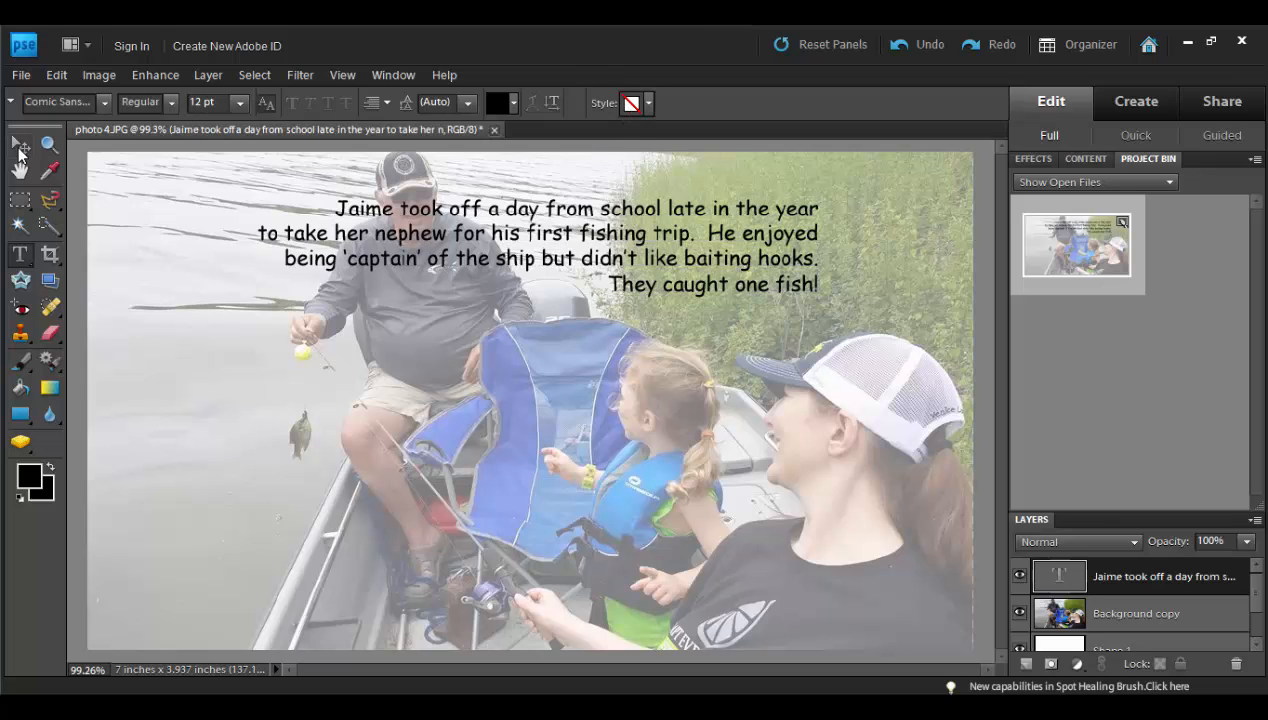
# Step: Move the caption text block into the upper-right corner of the photo
pyautogui.click(20, 147)
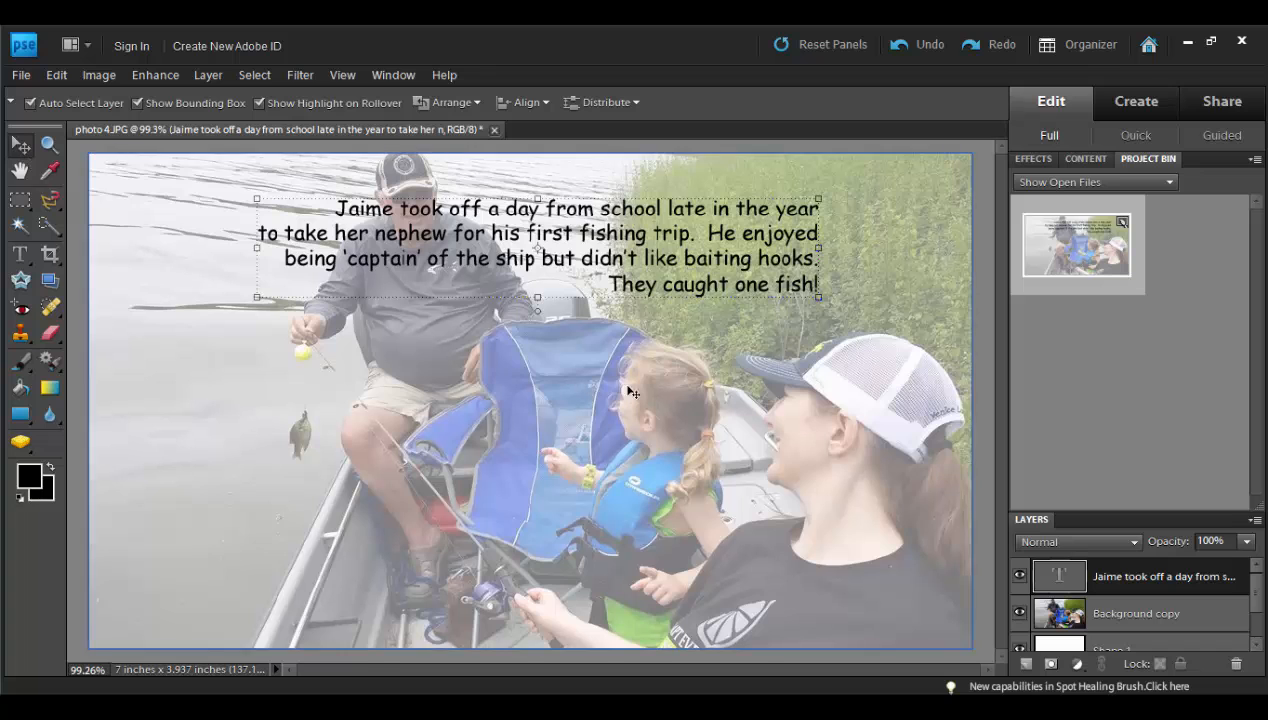
pyautogui.moveTo(633, 242); pyautogui.dragTo(773, 209)
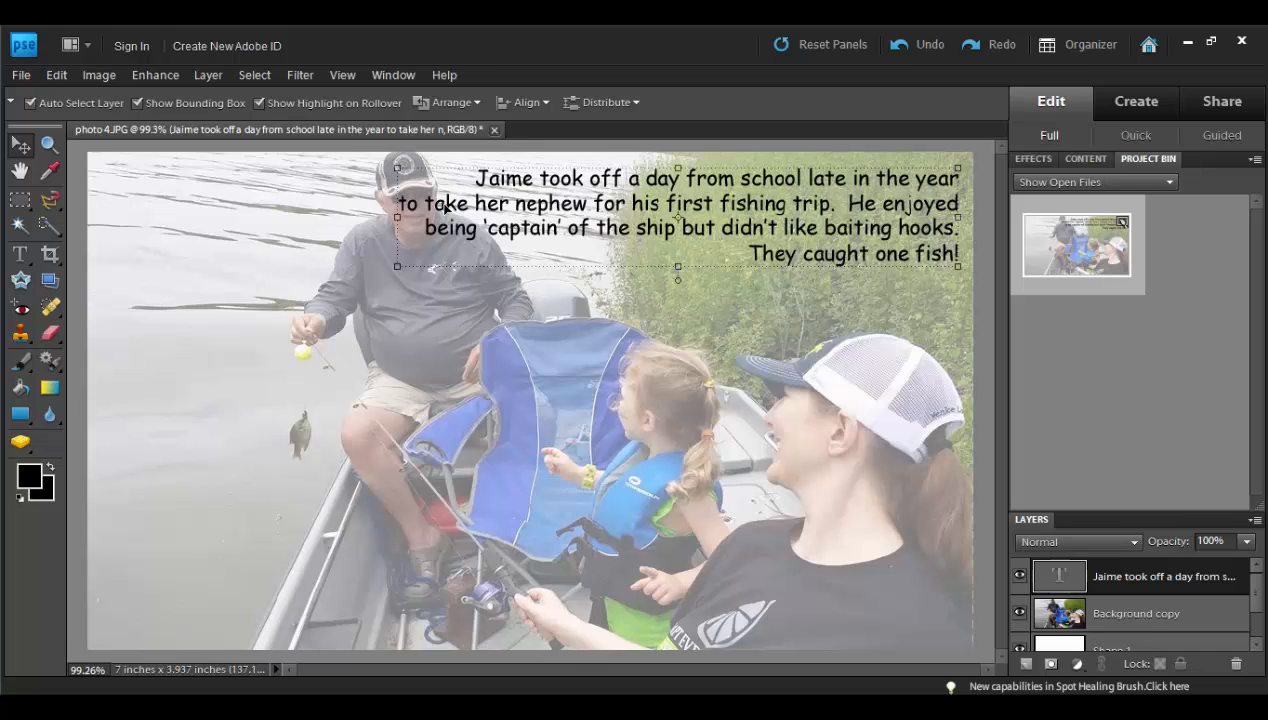
# Step: Reopen the caption for editing and move "He enjoyed" down to begin the line "being 'captain' of the ship but didn't like baiting hooks."
pyautogui.doubleClick(487, 211)
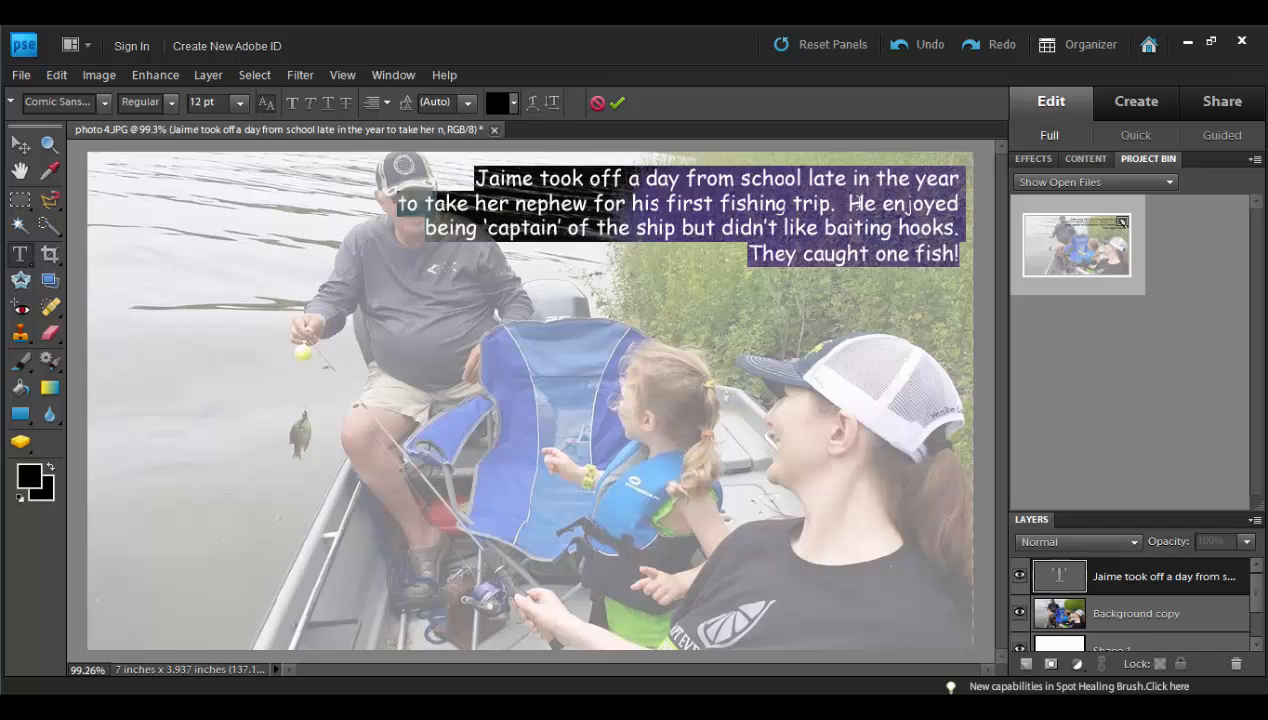
pyautogui.click(847, 203)
pyautogui.press('Return')
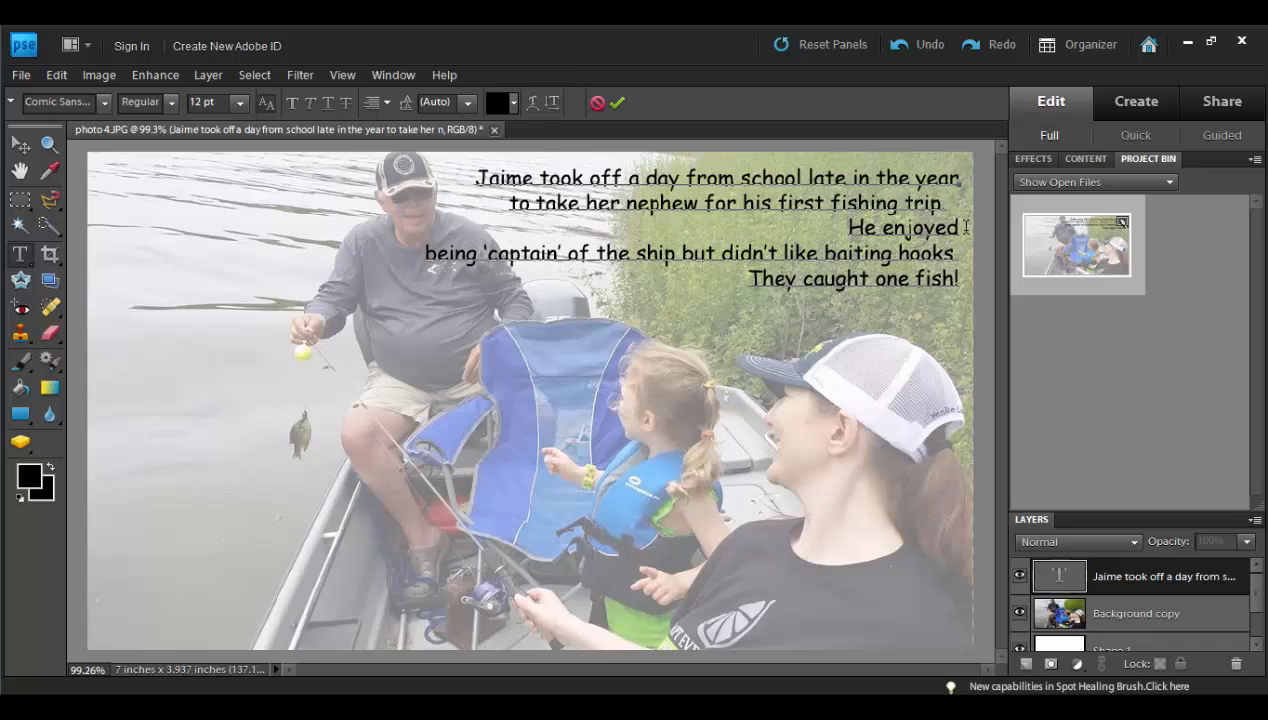
pyautogui.press('Right')
pyautogui.press('BackSpace')
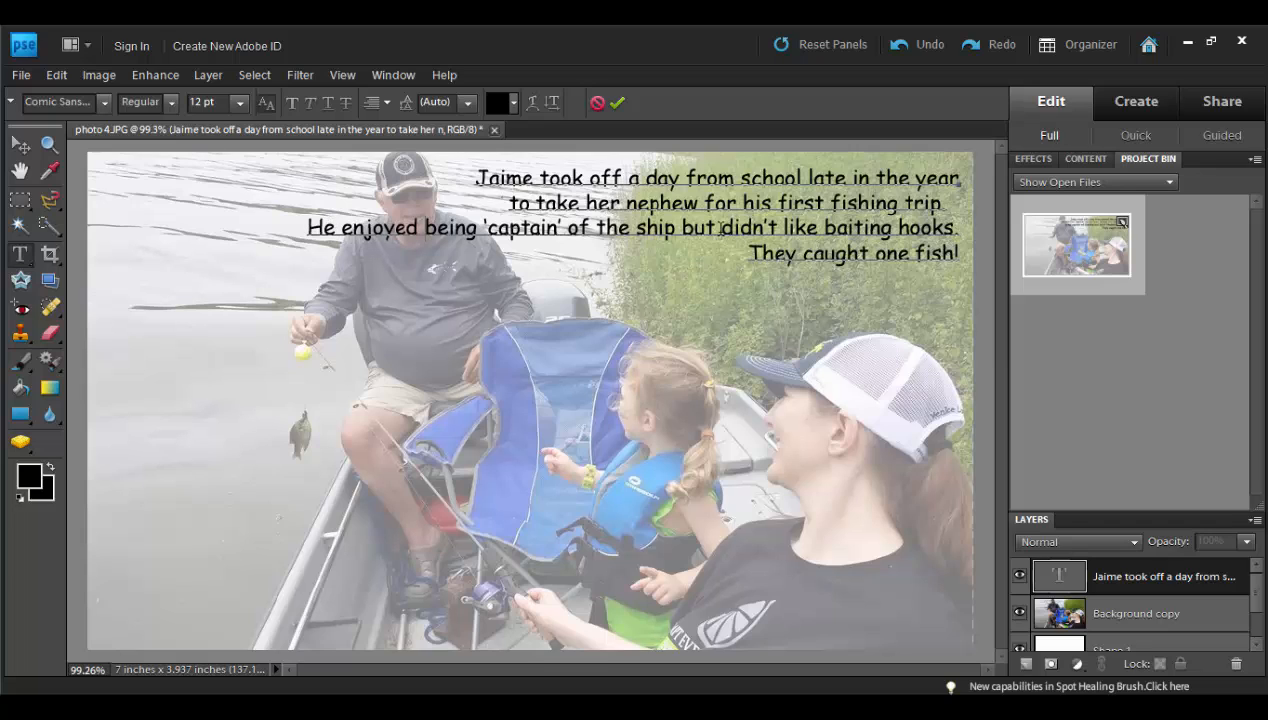
# Step: Break the caption's third line before "but didn't like baiting hooks." and commit the text
pyautogui.click(683, 227)
pyautogui.press('Return')
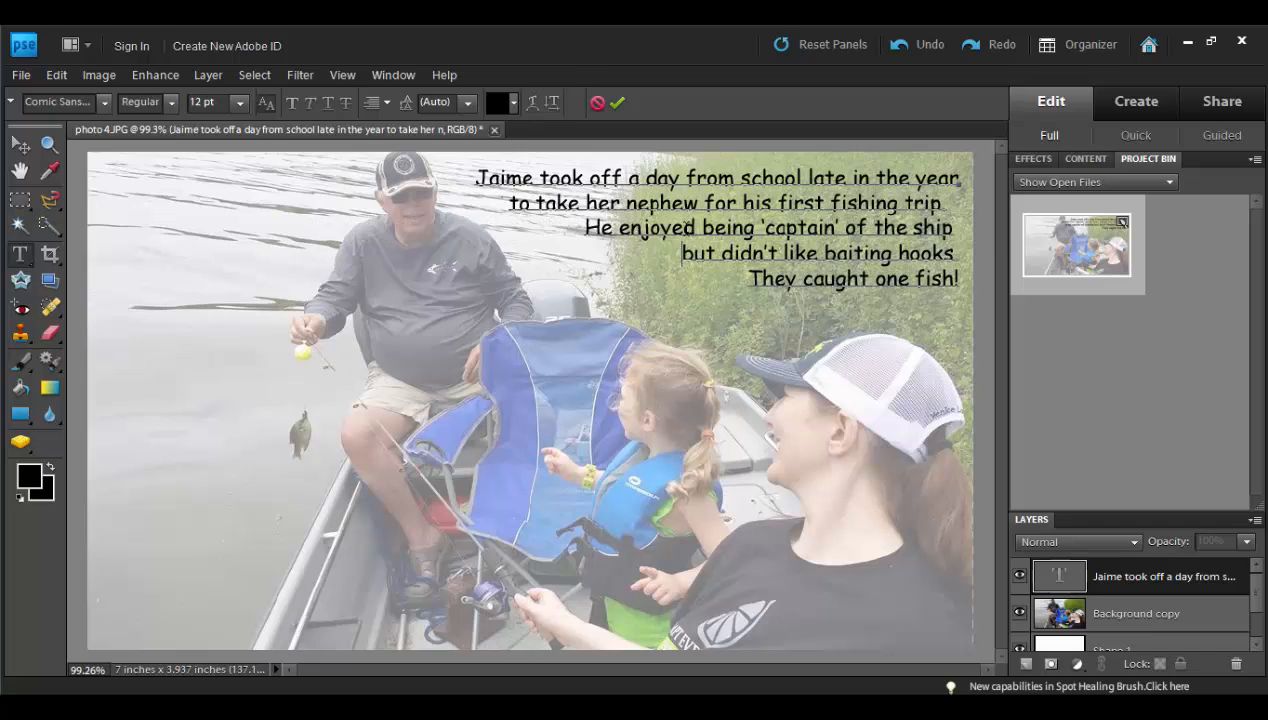
pyautogui.click(617, 102)
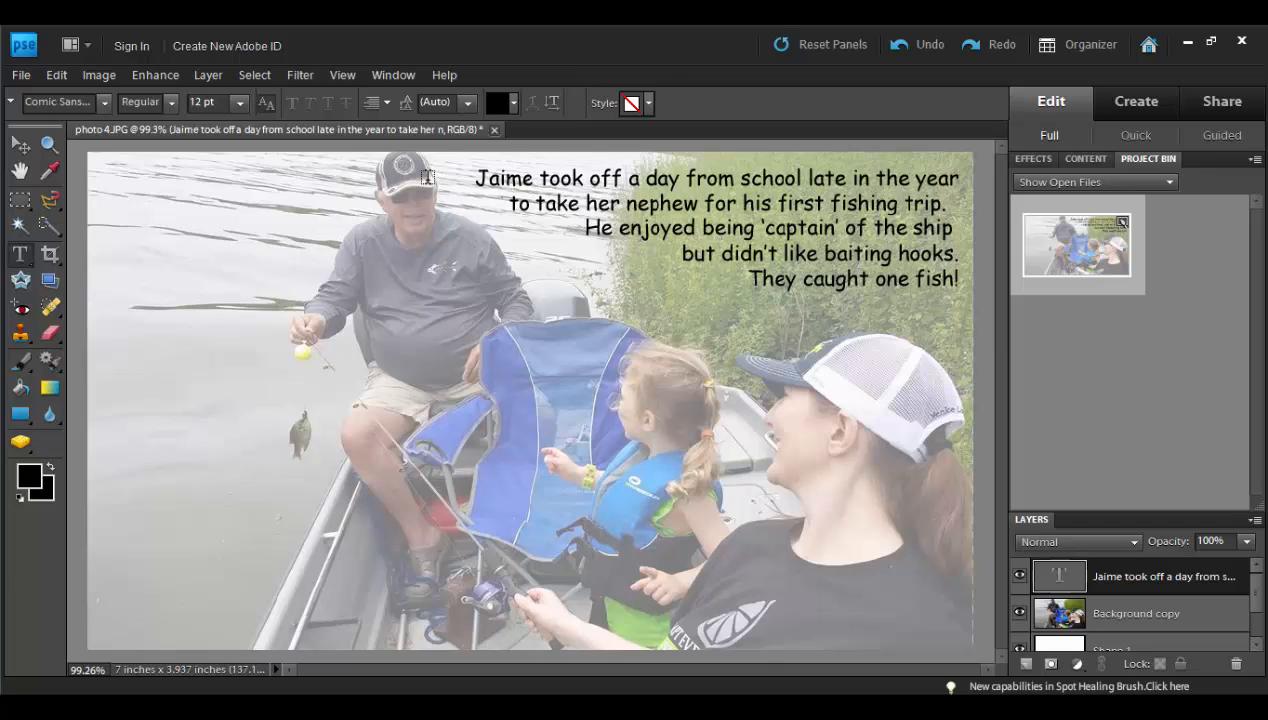
# Step: Open the print settings for the captioned photo
pyautogui.click(21, 76)
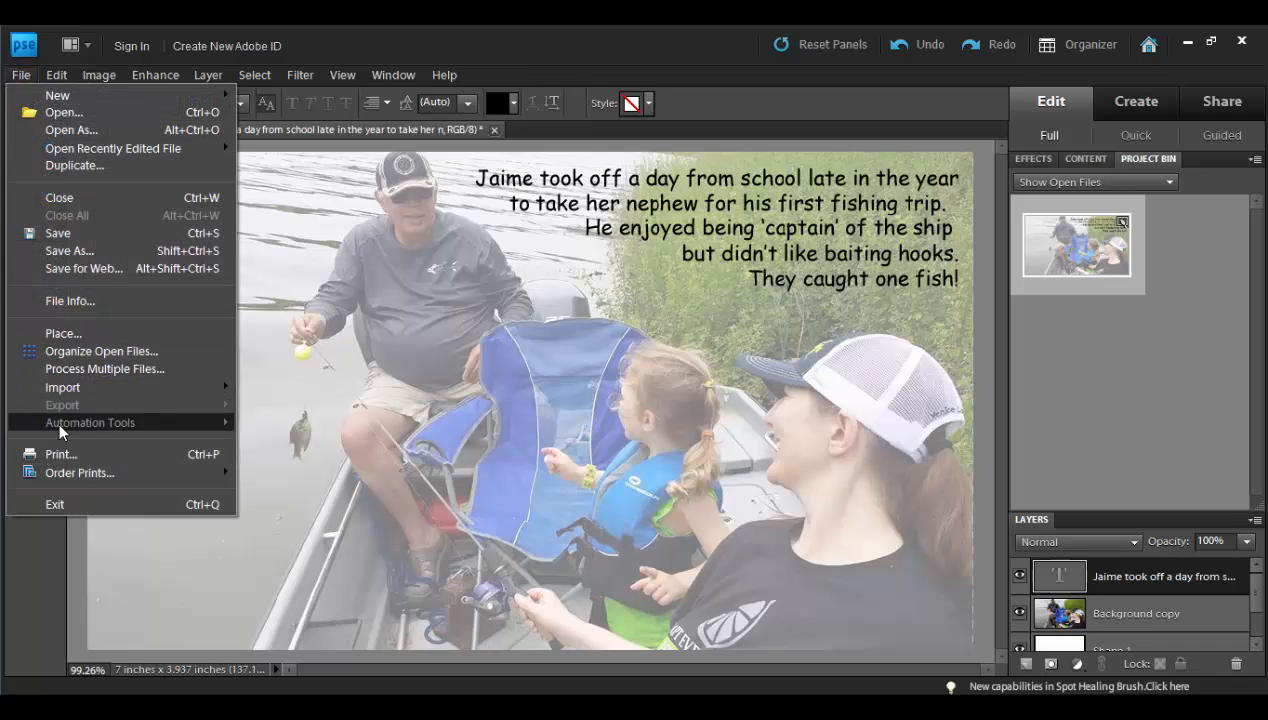
pyautogui.click(60, 454)
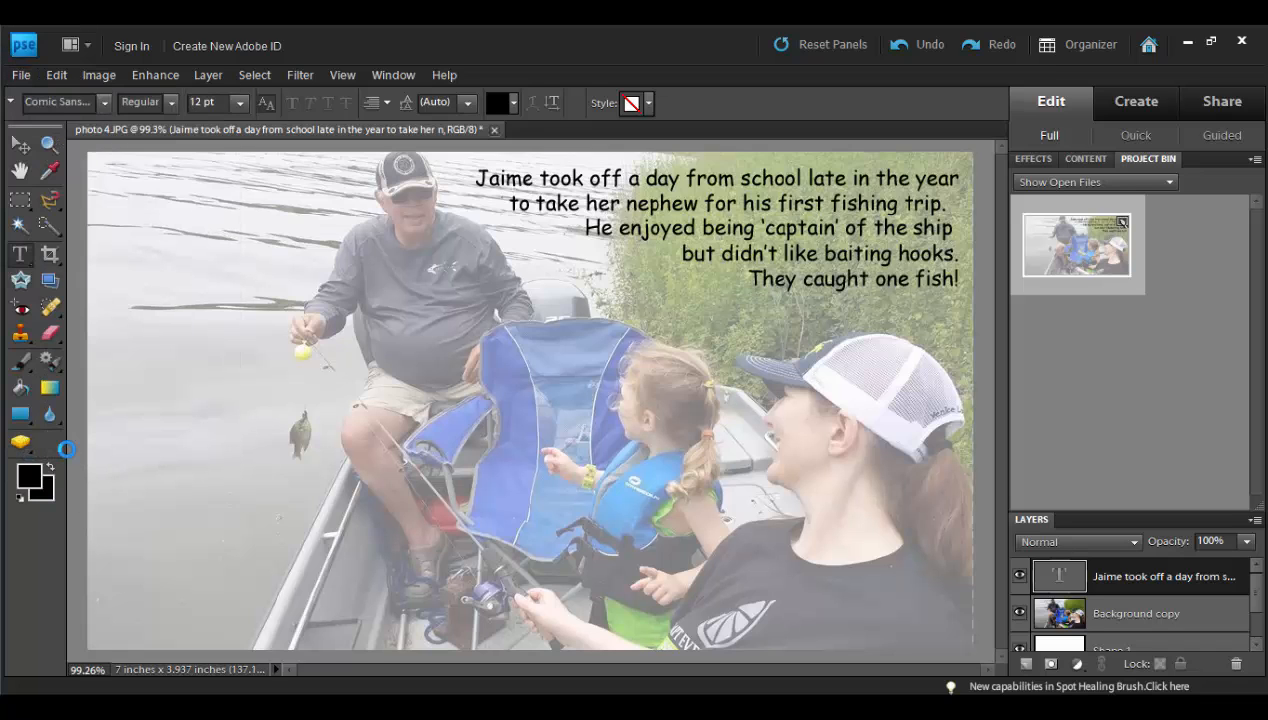